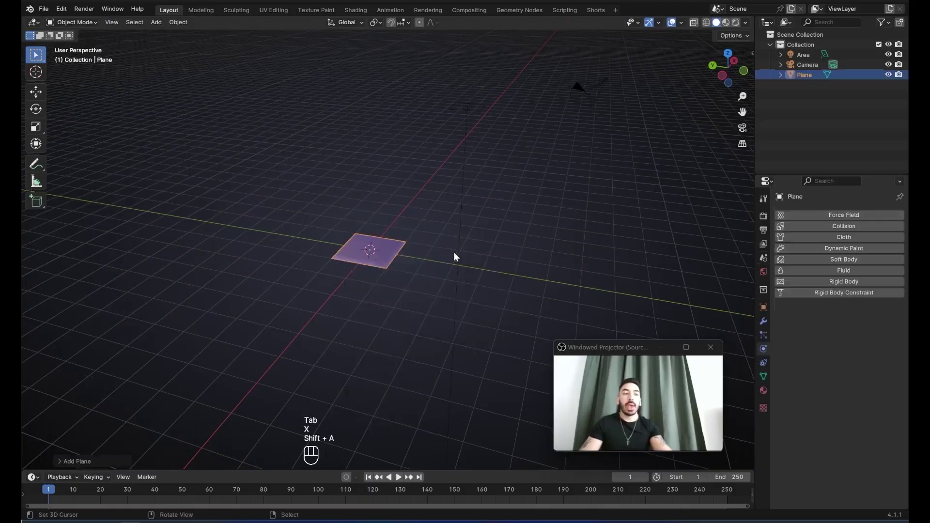
Extrude the plane downward about 0.52 m into a box and delete its top face.
{"action": "key", "text": "Tab"}
{"action": "key", "text": "e"}
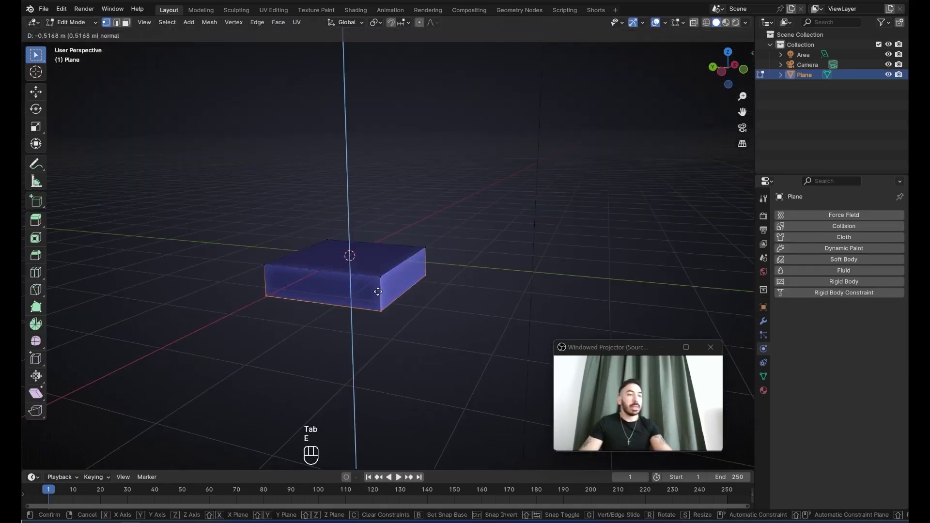
{"action": "left_click", "coordinate": [378, 291]}
{"action": "middle_click_drag", "start_coordinate": [378, 291], "coordinate": [395, 306]}
{"action": "key", "text": "3"}
{"action": "key", "text": "x"}
{"action": "left_click", "coordinate": [357, 282]}
Extrude the box's open upper edge loop and scale it outward into a wide ground surface around the pit.
{"action": "key", "text": "1"}
{"action": "left_click", "coordinate": [316, 245], "text": "alt"}
{"action": "key", "text": "e"}
{"action": "right_click", "coordinate": [396, 305]}
{"action": "key", "text": "s"}
{"action": "left_click", "coordinate": [504, 290]}
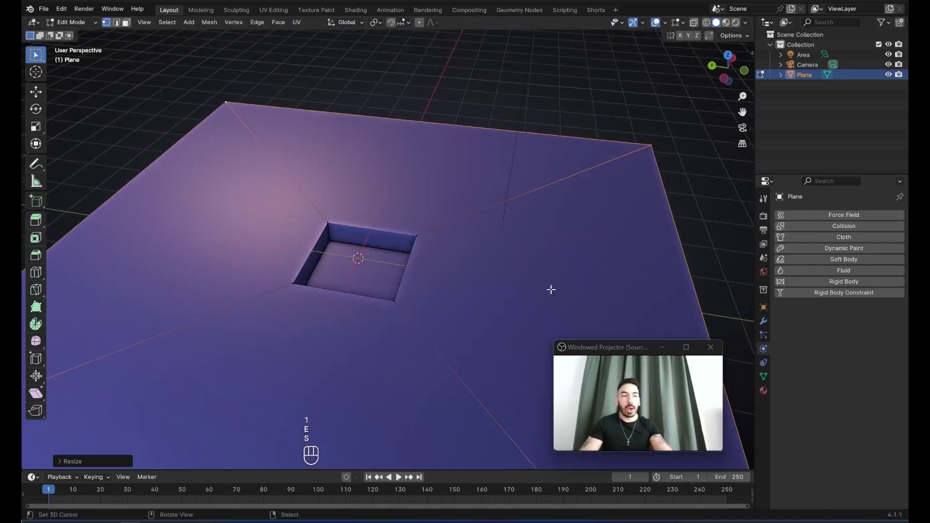
Raise the pit's floor face along Z to make the recess shallower.
{"action": "key", "text": "Tab"}
{"action": "scroll", "coordinate": [335, 288], "scroll_direction": "up", "scroll_amount": 3}
{"action": "middle_click_drag", "start_coordinate": [334, 290], "coordinate": [312, 269]}
{"action": "scroll", "coordinate": [327, 272], "scroll_direction": "down", "scroll_amount": 1}
{"action": "scroll", "coordinate": [334, 273], "scroll_direction": "up", "scroll_amount": 2}
{"action": "key", "text": "Tab"}
{"action": "key", "text": "3"}
{"action": "right_click", "coordinate": [376, 301]}
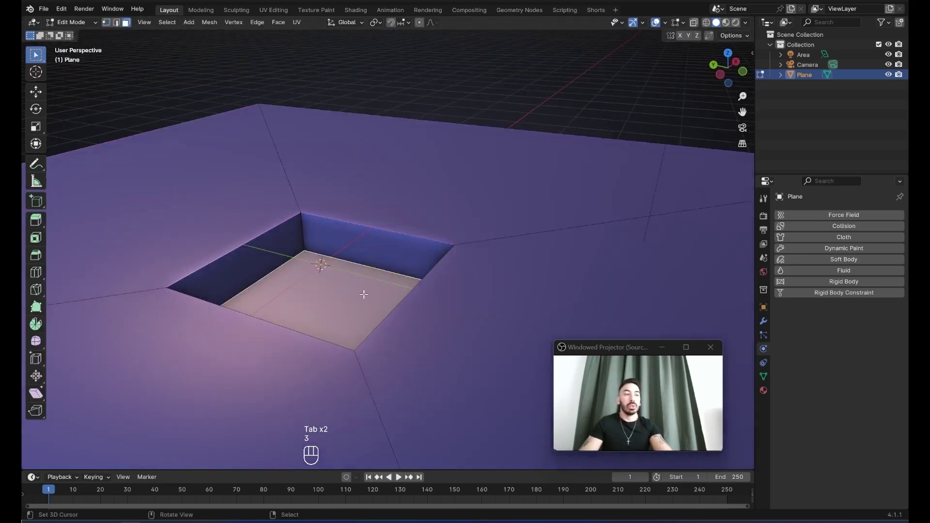
{"action": "key", "text": "g"}
{"action": "key", "text": "y"}
{"action": "right_click", "coordinate": [371, 282]}
{"action": "key", "text": "g"}
{"action": "key", "text": "z"}
{"action": "left_click", "coordinate": [369, 270]}
{"action": "key", "text": "Tab"}
{"action": "middle_click_drag", "start_coordinate": [370, 270], "coordinate": [346, 274]}
{"action": "scroll", "coordinate": [346, 274], "scroll_direction": "down", "scroll_amount": 1}
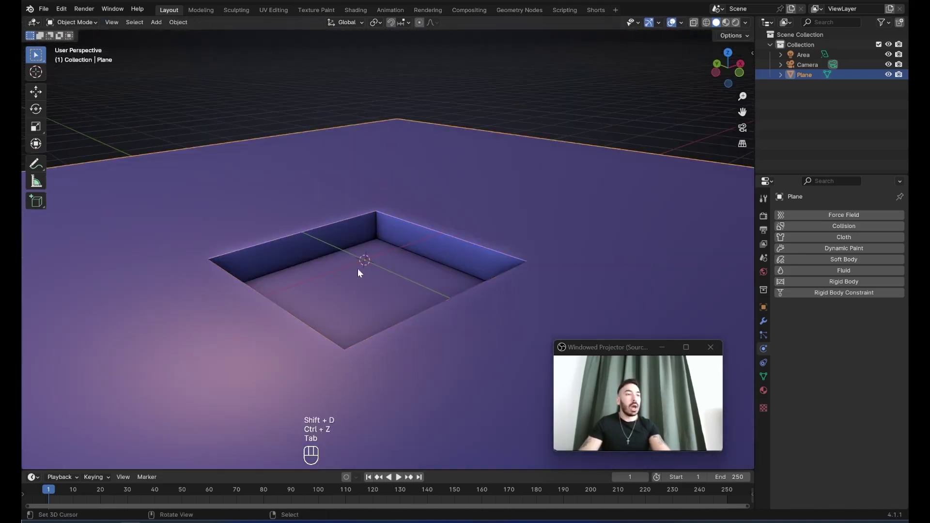
Duplicate the pit's rim edge loop and extrude it upward along Z into four surrounding walls.
{"action": "middle_click_drag", "start_coordinate": [357, 268], "coordinate": [339, 262]}
{"action": "key", "text": "Tab"}
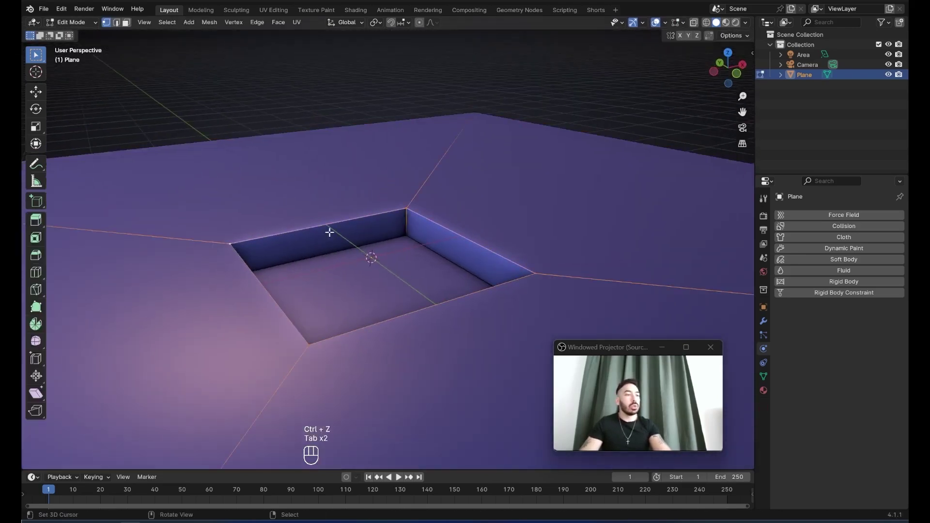
{"action": "key", "text": "shift+d"}
{"action": "right_click", "coordinate": [434, 281]}
{"action": "key", "text": "e"}
{"action": "right_click", "coordinate": [434, 282]}
{"action": "key", "text": "g"}
{"action": "key", "text": "z"}
{"action": "left_click", "coordinate": [433, 260]}
Separate the selected wall faces from the ground mesh into their own object.
{"action": "key", "text": "3"}
{"action": "middle_click_drag", "start_coordinate": [433, 260], "coordinate": [406, 295]}
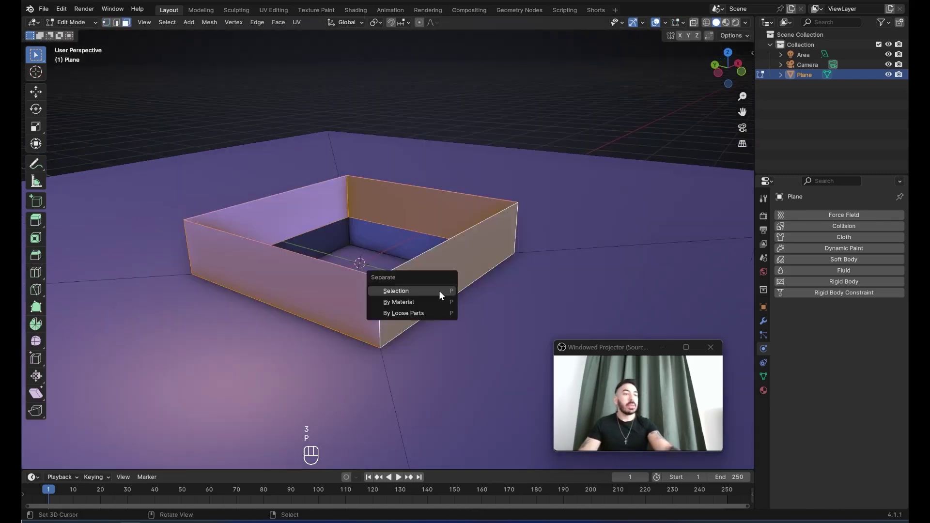
{"action": "left_click", "coordinate": [438, 291]}
{"action": "key", "text": "Tab"}
{"action": "left_click", "coordinate": [379, 292]}
{"action": "key", "text": "g"}
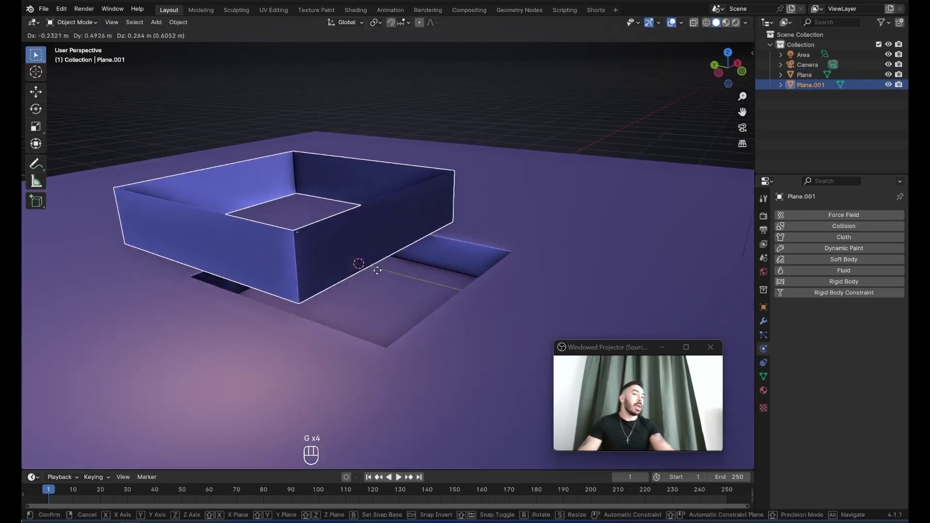
{"action": "right_click", "coordinate": [381, 281]}
Thicken the separated walls by extruding all their faces along normals by about 0.03 m.
{"action": "key", "text": "Tab"}
{"action": "key", "text": "a"}
{"action": "key", "text": "alt+e"}
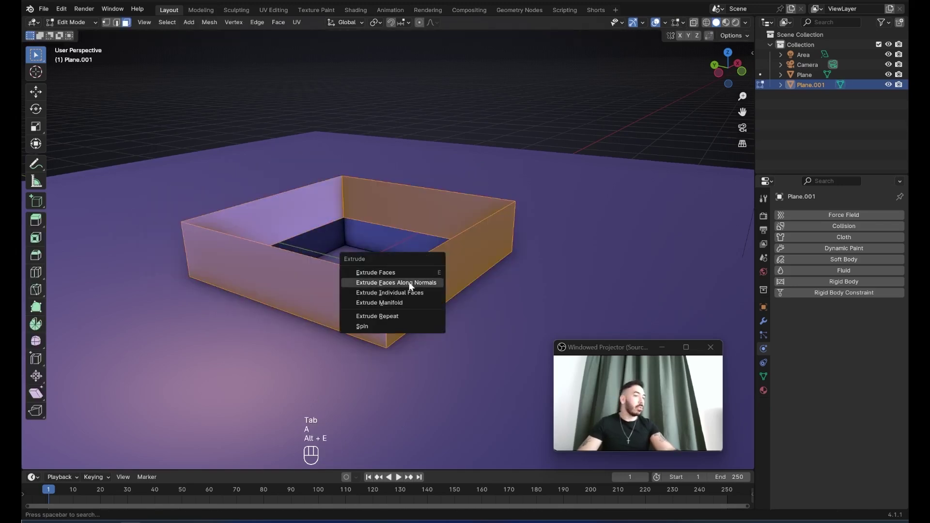
{"action": "left_click", "coordinate": [413, 287]}
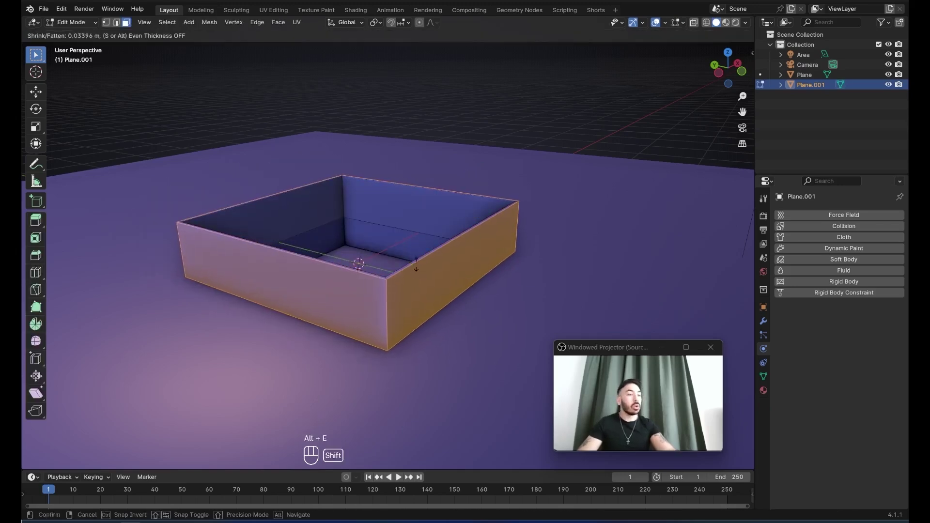
{"action": "left_click", "coordinate": [416, 265]}
Enable the Face Orientation overlay and recalculate the normals of the whole wall mesh.
{"action": "key", "text": "Tab"}
{"action": "middle_click_drag", "start_coordinate": [382, 291], "coordinate": [417, 281]}
{"action": "left_click", "coordinate": [682, 22]}
{"action": "left_click", "coordinate": [619, 204]}
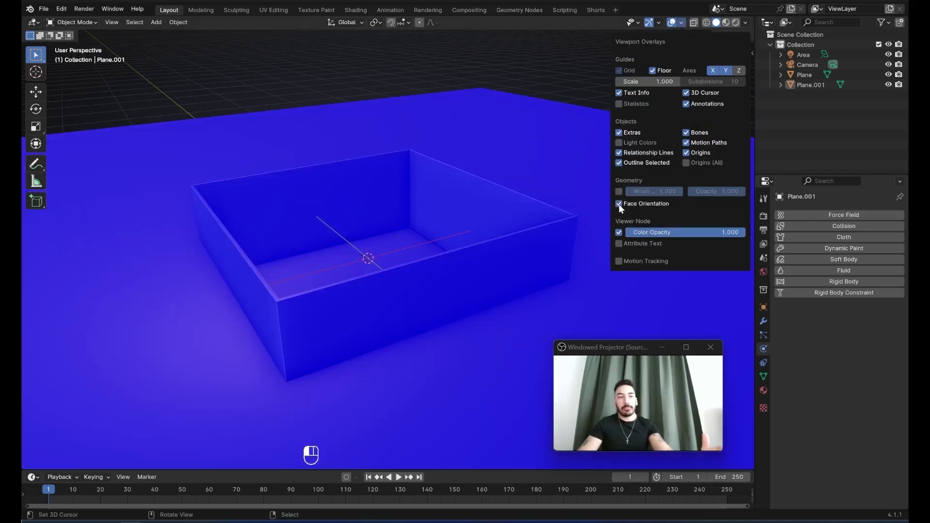
{"action": "middle_click_drag", "start_coordinate": [509, 226], "coordinate": [380, 247]}
{"action": "key", "text": "Tab"}
{"action": "key", "text": "ctrl+n"}
{"action": "key", "text": "Tab"}
{"action": "key", "text": "Tab"}
{"action": "key", "text": "a"}
{"action": "key", "text": "a"}
{"action": "middle_click_drag", "start_coordinate": [397, 286], "coordinate": [414, 304]}
{"action": "key", "text": "ctrl+n"}
{"action": "key", "text": "Tab"}
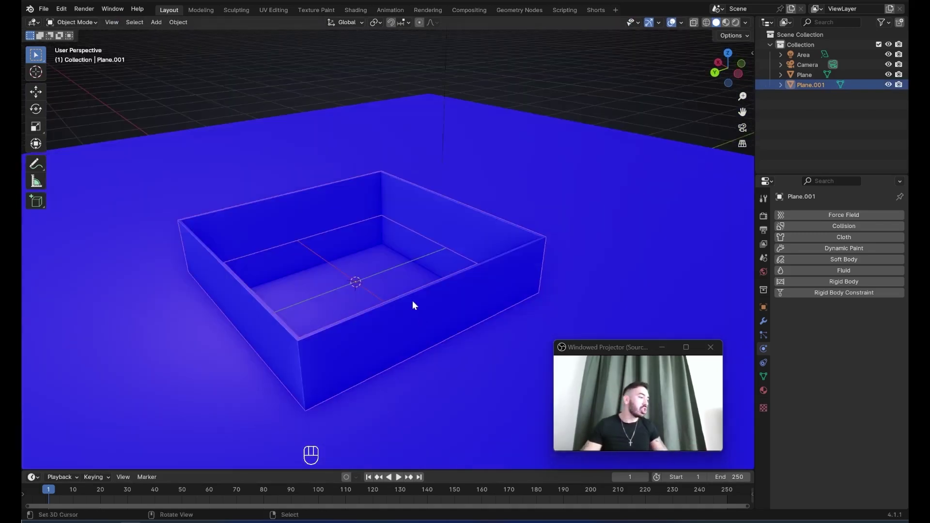
{"action": "middle_click_drag", "start_coordinate": [411, 289], "coordinate": [455, 338]}
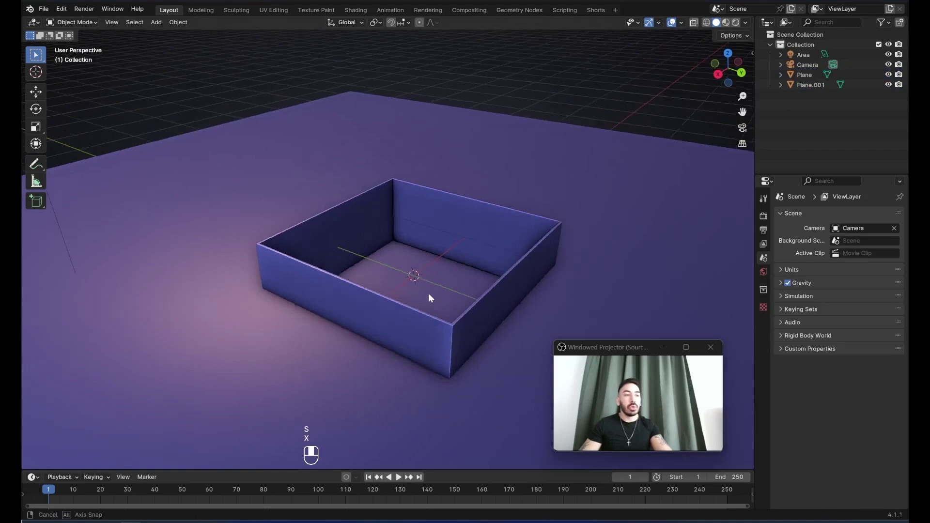
Add a cube at the centre of the walled pit and scale it down to fit inside.
{"action": "key", "text": "shift+a"}
{"action": "mouse_move", "coordinate": [408, 248]}
{"action": "left_click", "coordinate": [448, 259]}
{"action": "key", "text": "s"}
{"action": "left_click", "coordinate": [424, 325]}
Give the cube a level 3 Subdivision modifier and apply it.
{"action": "key", "text": "ctrl+3"}
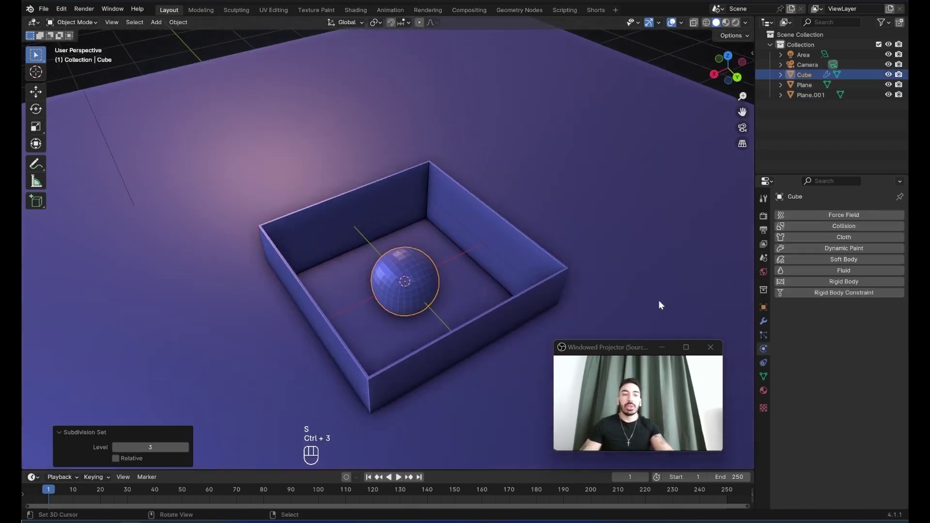
{"action": "left_click", "coordinate": [761, 323]}
{"action": "key", "text": "ctrl+a"}
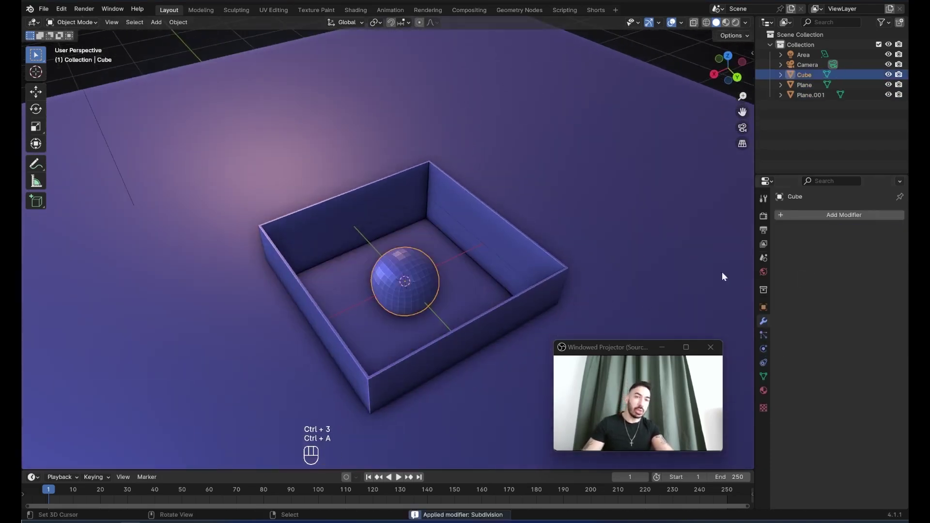
Add a Cast modifier with the Sphere shape and factor 1 to the subdivided cube, and apply it.
{"action": "middle_click_drag", "start_coordinate": [653, 271], "coordinate": [545, 261]}
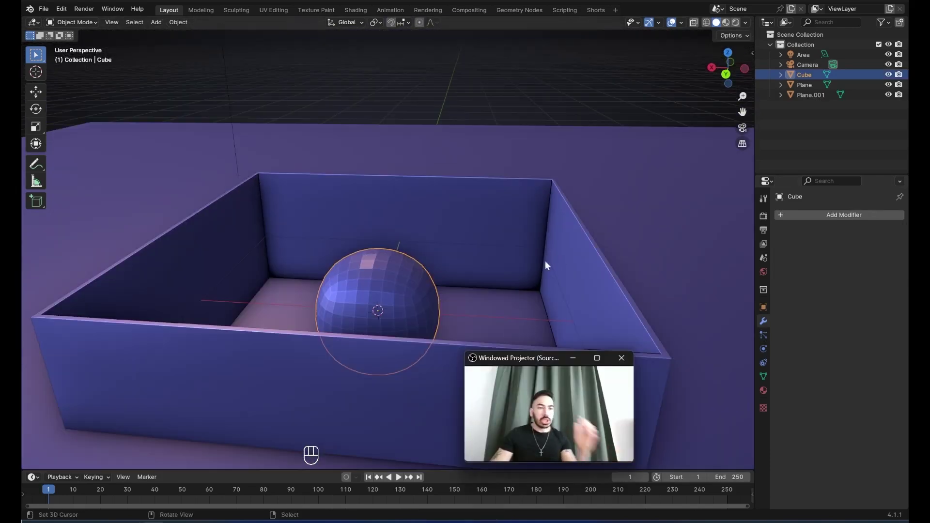
{"action": "left_click", "coordinate": [814, 220]}
{"action": "mouse_move", "coordinate": [791, 264]}
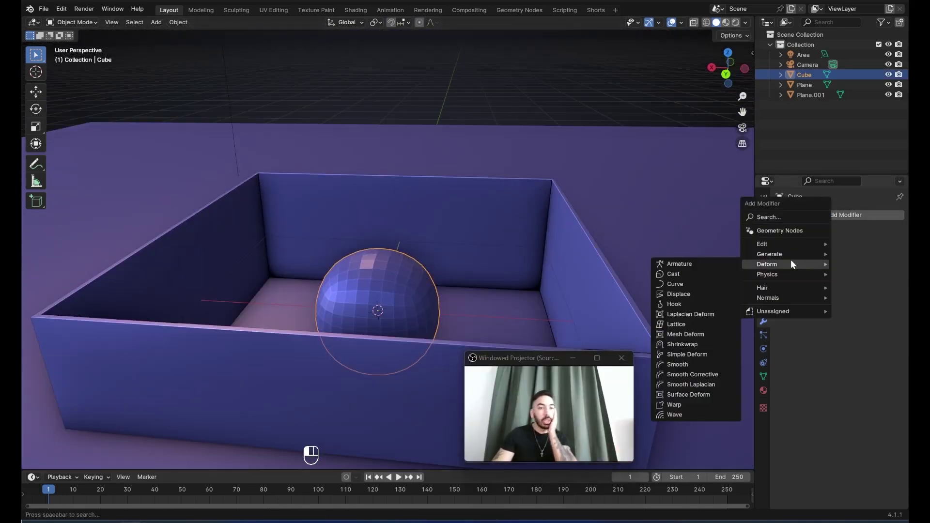
{"action": "left_click", "coordinate": [695, 274]}
{"action": "left_click", "coordinate": [851, 269]}
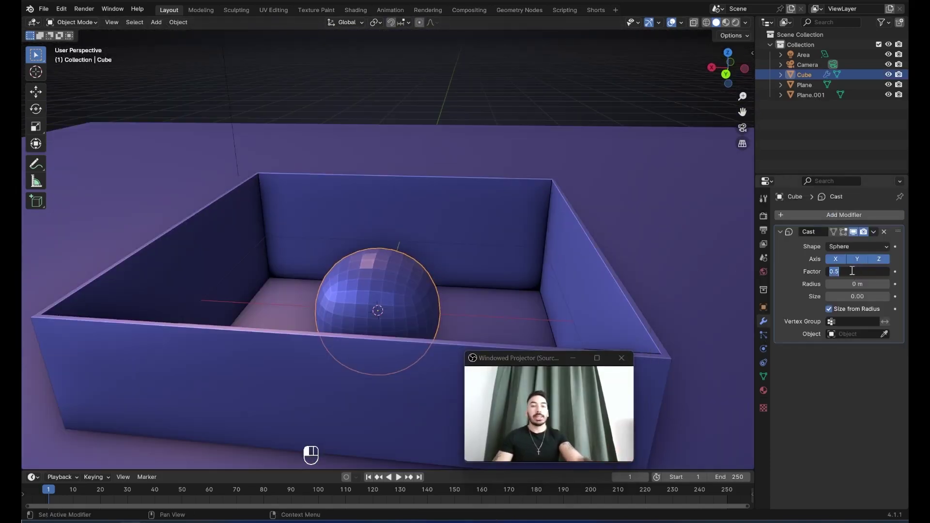
{"action": "type", "text": "1"}
{"action": "left_click", "coordinate": [874, 232]}
{"action": "left_click", "coordinate": [856, 248]}
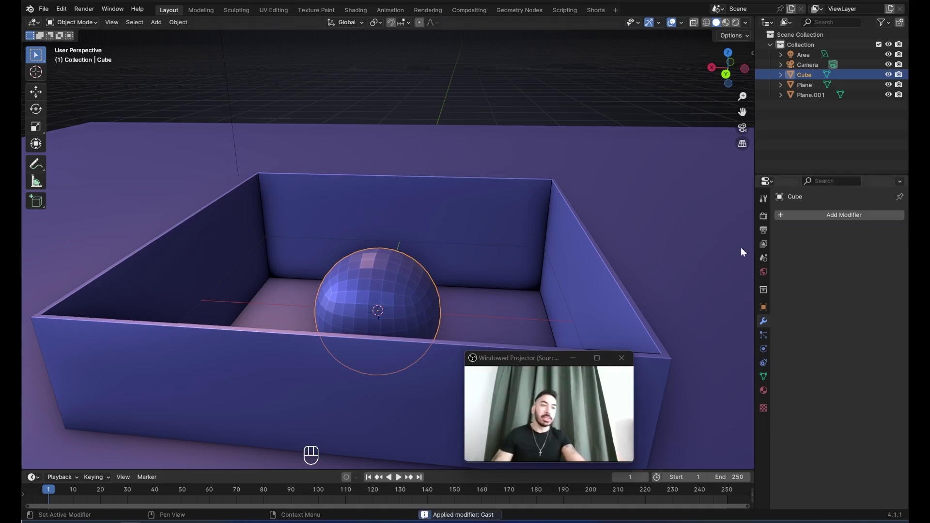
Add and apply a level 1 Subdivision modifier on the ball and shade it smooth.
{"action": "middle_click_drag", "start_coordinate": [620, 251], "coordinate": [423, 304]}
{"action": "key", "text": "ctrl+1"}
{"action": "key", "text": "ctrl+a"}
{"action": "middle_click_drag", "start_coordinate": [485, 281], "coordinate": [378, 290]}
{"action": "left_click", "coordinate": [179, 23]}
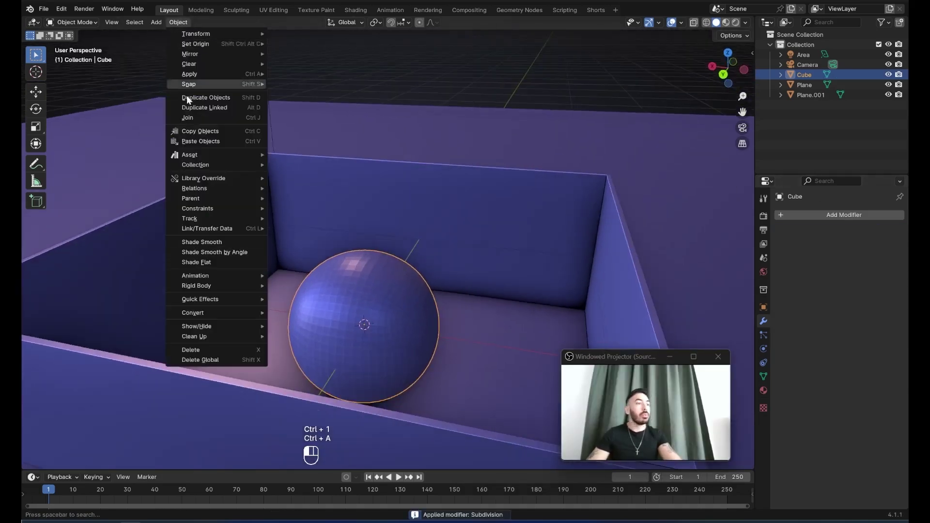
{"action": "left_click", "coordinate": [220, 241]}
{"action": "scroll", "coordinate": [359, 279], "scroll_direction": "down", "scroll_amount": 5}
{"action": "mouse_move", "coordinate": [395, 270]}
{"action": "middle_mouse_down"}
{"action": "mouse_move", "coordinate": [271, 275]}
{"action": "mouse_move", "coordinate": [395, 279]}
{"action": "mouse_move", "coordinate": [396, 269]}
{"action": "middle_mouse_up"}
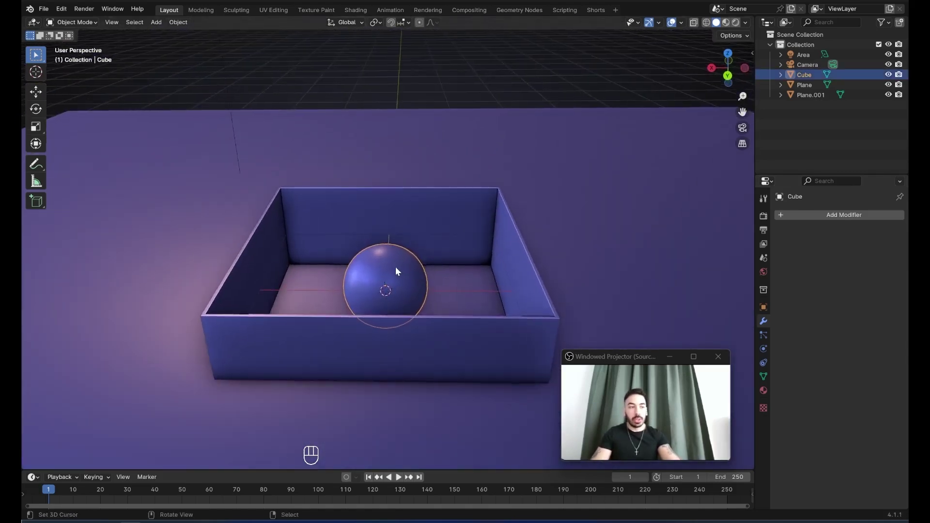
Add a UV sphere, raise it about 1.08 m above the ball and scale it down.
{"action": "key", "text": "shift+s"}
{"action": "key", "text": "shift+a"}
{"action": "mouse_move", "coordinate": [413, 241]}
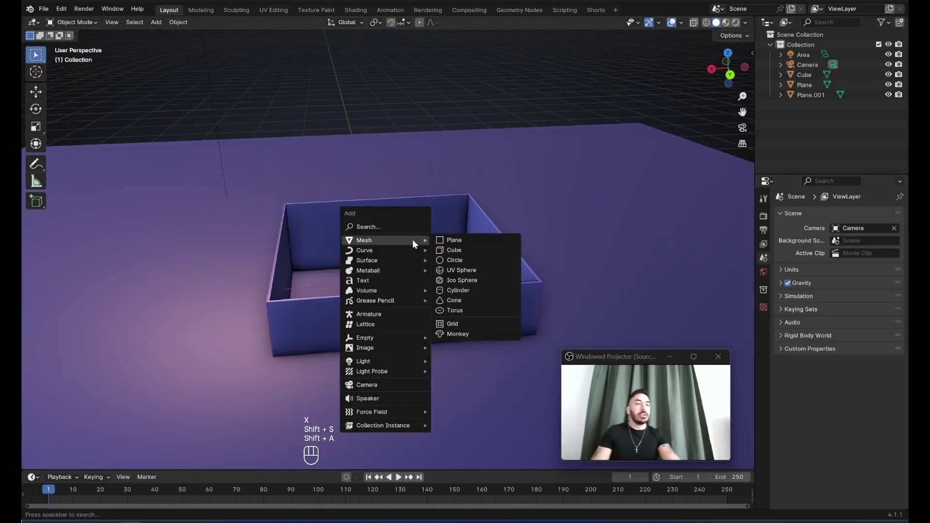
{"action": "left_click", "coordinate": [461, 271]}
{"action": "key", "text": "g"}
{"action": "left_click", "coordinate": [411, 192]}
{"action": "key", "text": "s"}
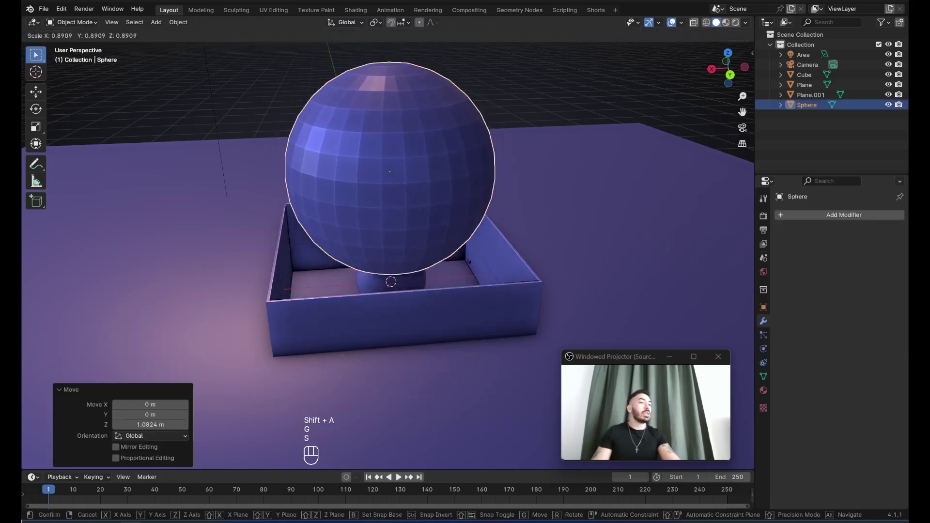
{"action": "left_click", "coordinate": [388, 208]}
Pull the new sphere's top vertex up along Z using proportional editing with Sharp falloff to form a teardrop.
{"action": "middle_click_drag", "start_coordinate": [387, 209], "coordinate": [388, 268], "text": "shift"}
{"action": "scroll", "coordinate": [388, 268], "scroll_direction": "up", "scroll_amount": 2}
{"action": "middle_click_drag", "start_coordinate": [388, 269], "coordinate": [407, 274]}
{"action": "scroll", "coordinate": [407, 257], "scroll_direction": "up", "scroll_amount": 4}
{"action": "key", "text": "Tab"}
{"action": "key", "text": "1"}
{"action": "right_click", "coordinate": [383, 180]}
{"action": "scroll", "coordinate": [400, 170], "scroll_direction": "up", "scroll_amount": 5}
{"action": "left_click", "coordinate": [419, 22]}
{"action": "left_click", "coordinate": [433, 22]}
{"action": "left_click", "coordinate": [415, 107]}
{"action": "scroll", "coordinate": [401, 210], "scroll_direction": "down", "scroll_amount": 6}
{"action": "key", "text": "g"}
{"action": "key", "text": "z"}
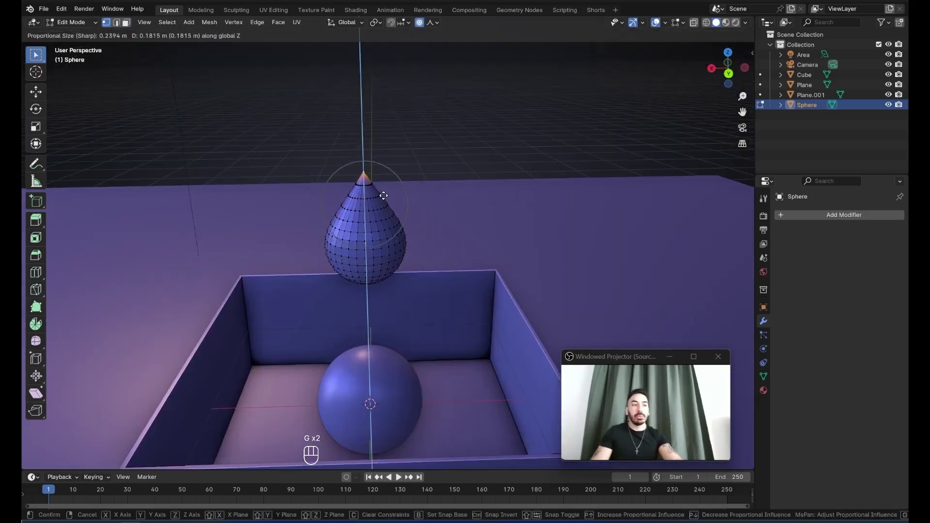
{"action": "left_click", "coordinate": [380, 193]}
{"action": "key", "text": "Tab"}
Scale the teardrop down and raise it about 0.13 m along Z above the ball.
{"action": "middle_click_drag", "start_coordinate": [381, 193], "coordinate": [433, 220]}
{"action": "key", "text": "s"}
{"action": "left_click", "coordinate": [428, 250]}
{"action": "key", "text": "a"}
{"action": "right_click", "coordinate": [403, 180]}
{"action": "key", "text": "s"}
{"action": "left_click", "coordinate": [459, 262]}
{"action": "middle_click_drag", "start_coordinate": [462, 266], "coordinate": [431, 266]}
{"action": "key", "text": "g"}
{"action": "key", "text": "z"}
{"action": "left_click", "coordinate": [436, 250]}
{"action": "middle_click_drag", "start_coordinate": [436, 250], "coordinate": [271, 193]}
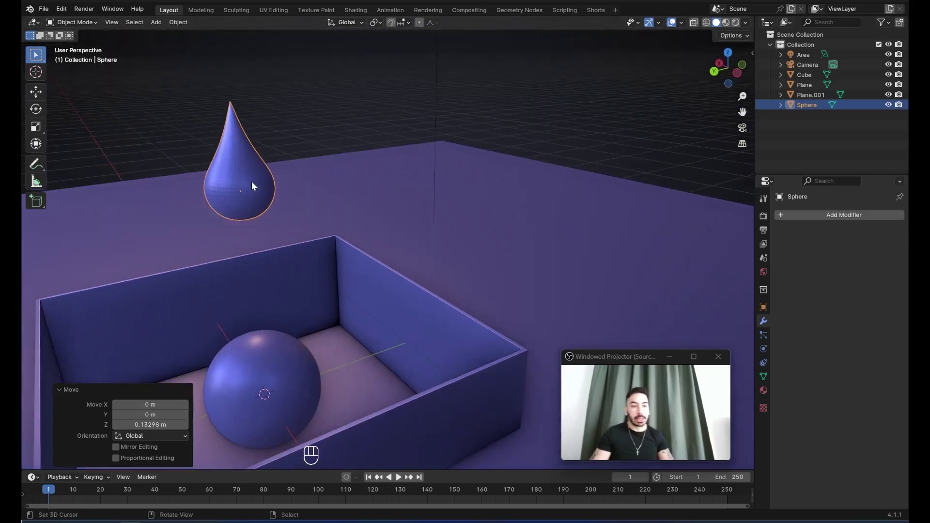
Shade the teardrop smooth and keep it positioned above the ball.
{"action": "left_click", "coordinate": [178, 22]}
{"action": "left_click", "coordinate": [223, 241]}
{"action": "left_click", "coordinate": [358, 140]}
{"action": "middle_click_drag", "start_coordinate": [358, 139], "coordinate": [367, 185]}
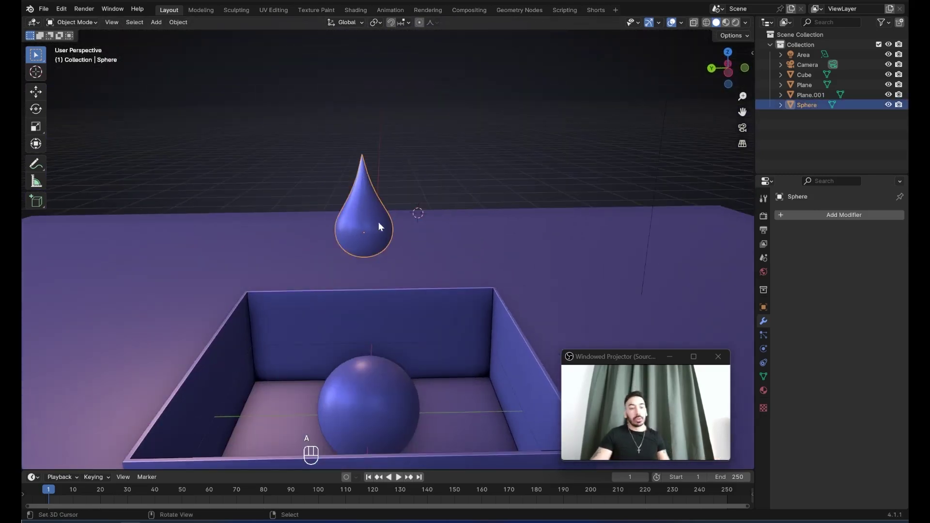
{"action": "middle_click_drag", "start_coordinate": [526, 339], "coordinate": [252, 63]}
{"action": "key", "text": "g"}
{"action": "right_click", "coordinate": [338, 213]}
Apply the Quick Liquid effect to the teardrop to create its fluid domain.
{"action": "left_click", "coordinate": [179, 23]}
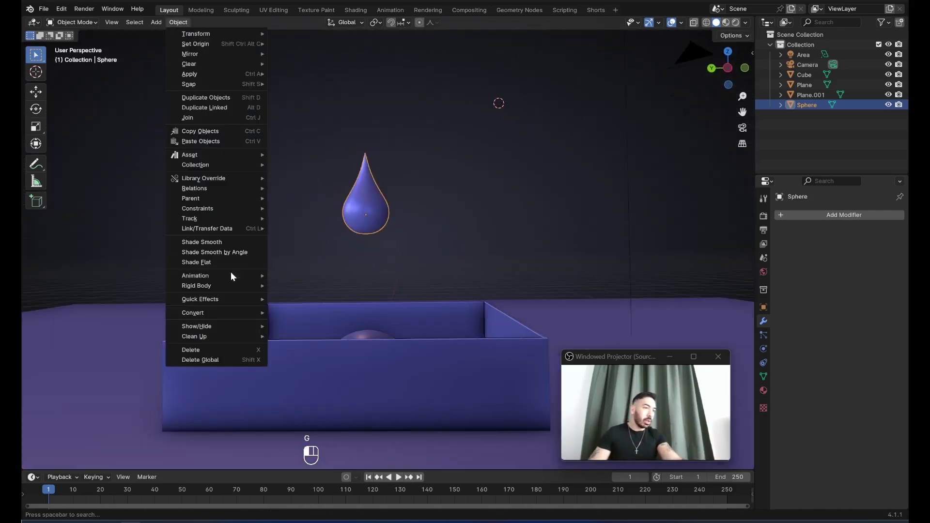
{"action": "mouse_move", "coordinate": [221, 298]}
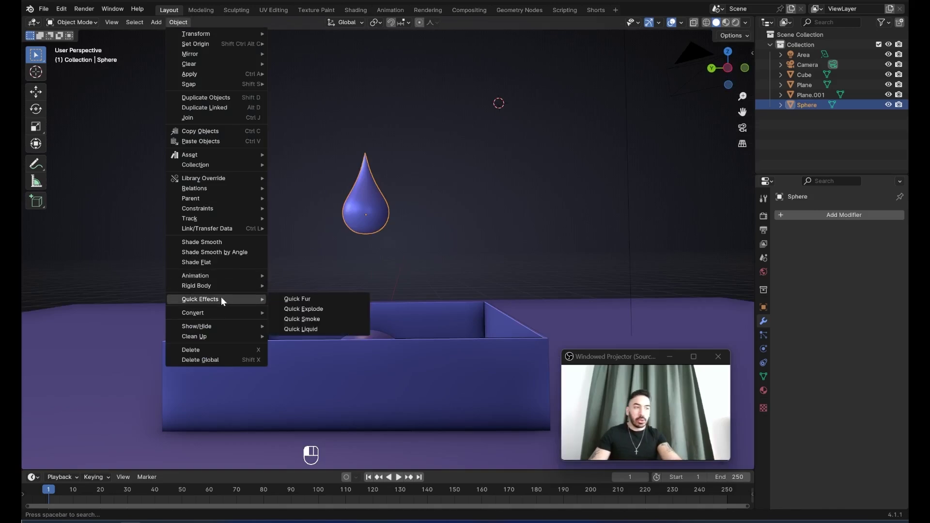
{"action": "left_click", "coordinate": [301, 330]}
{"action": "middle_click_drag", "start_coordinate": [310, 332], "coordinate": [444, 306]}
Scale the liquid domain by 0.863 and fine-tune its size to fit the walled pit's outline.
{"action": "key", "text": "KP_7"}
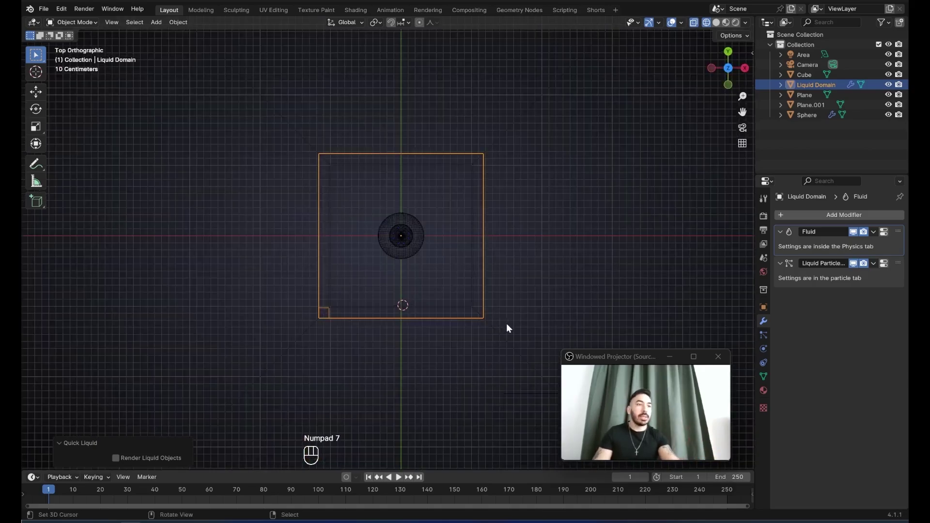
{"action": "key", "text": "s"}
{"action": "left_click", "coordinate": [502, 325]}
{"action": "scroll", "coordinate": [392, 334], "scroll_direction": "up", "scroll_amount": 8}
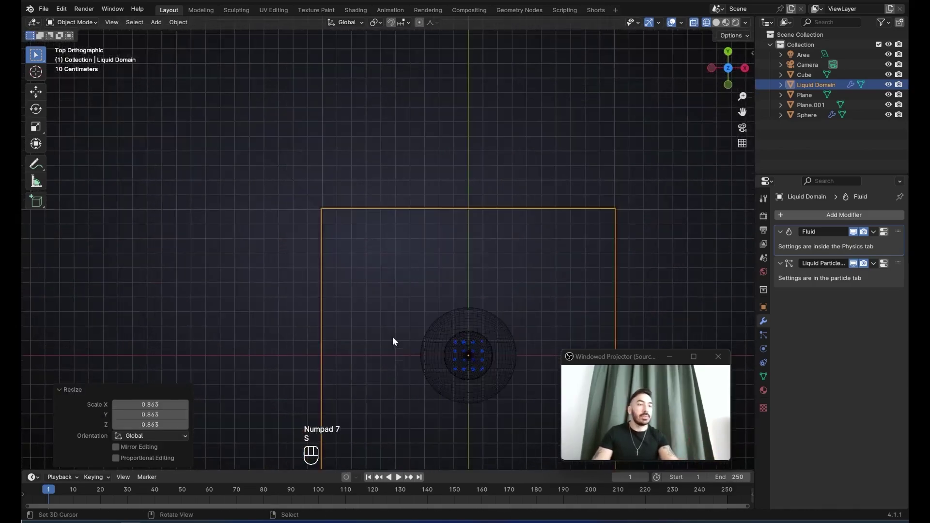
{"action": "key", "text": "s"}
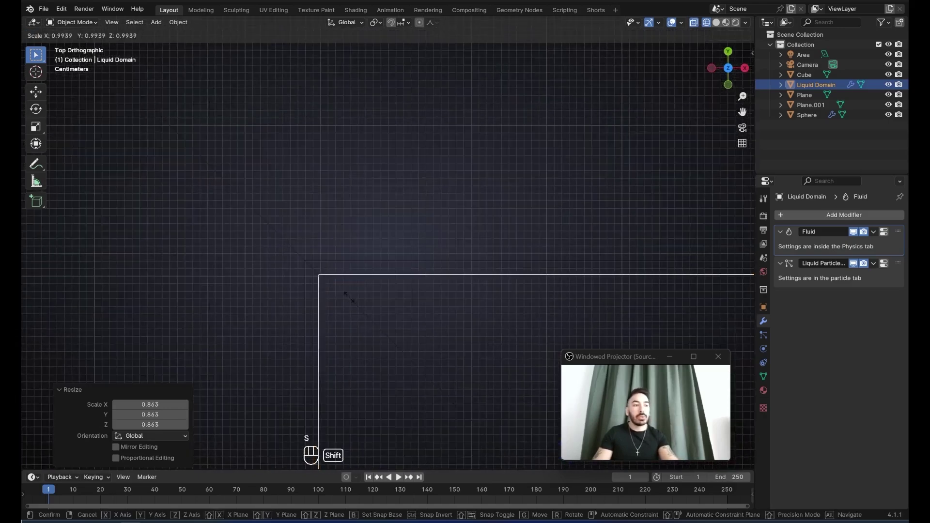
{"action": "left_click", "coordinate": [355, 303]}
{"action": "middle_click_drag", "start_coordinate": [355, 339], "coordinate": [349, 300]}
{"action": "scroll", "coordinate": [355, 261], "scroll_direction": "down", "scroll_amount": 7}
{"action": "middle_click_drag", "start_coordinate": [376, 373], "coordinate": [377, 340]}
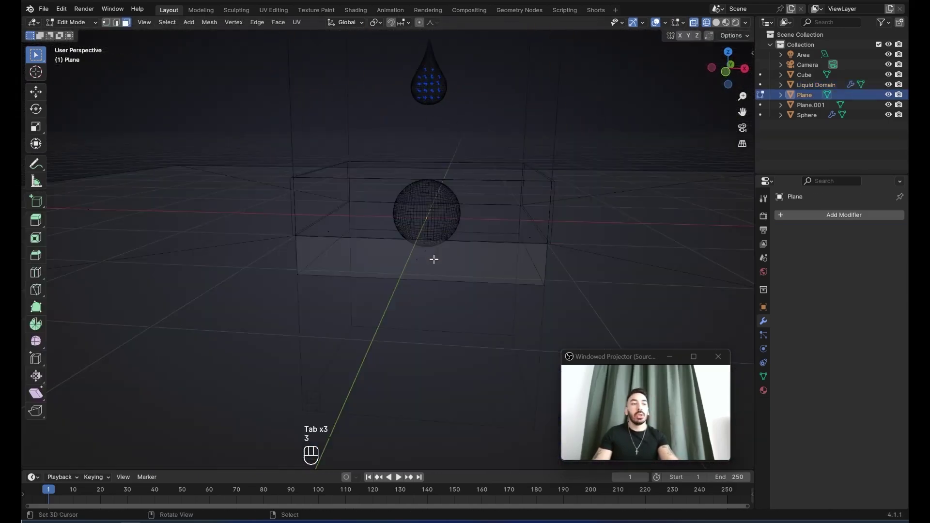
Snap the 3D cursor to the selected floor face of the pit.
{"action": "key", "text": "a"}
{"action": "key", "text": "shift+s"}
{"action": "left_click", "coordinate": [531, 279]}
{"action": "key", "text": "Tab"}
Select the liquid domain's bottom face and set the transform pivot point to 3D Cursor.
{"action": "left_click", "coordinate": [538, 344]}
{"action": "key", "text": "Tab"}
{"action": "key", "text": "3"}
{"action": "scroll", "coordinate": [538, 344], "scroll_direction": "down", "scroll_amount": 3}
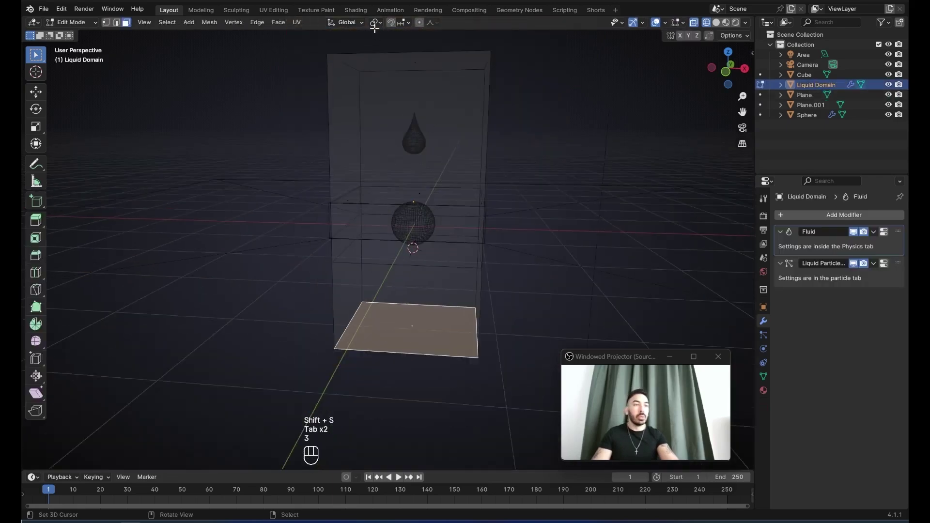
{"action": "left_click", "coordinate": [376, 22]}
{"action": "left_click", "coordinate": [397, 58]}
{"action": "key", "text": "Tab"}
{"action": "scroll", "coordinate": [438, 318], "scroll_direction": "up", "scroll_amount": 5}
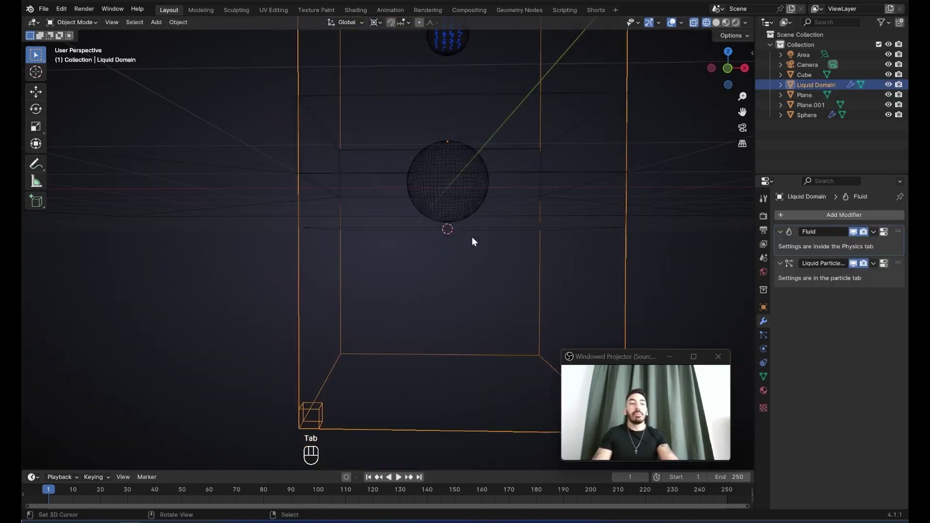
{"action": "scroll", "coordinate": [438, 248], "scroll_direction": "down", "scroll_amount": 3}
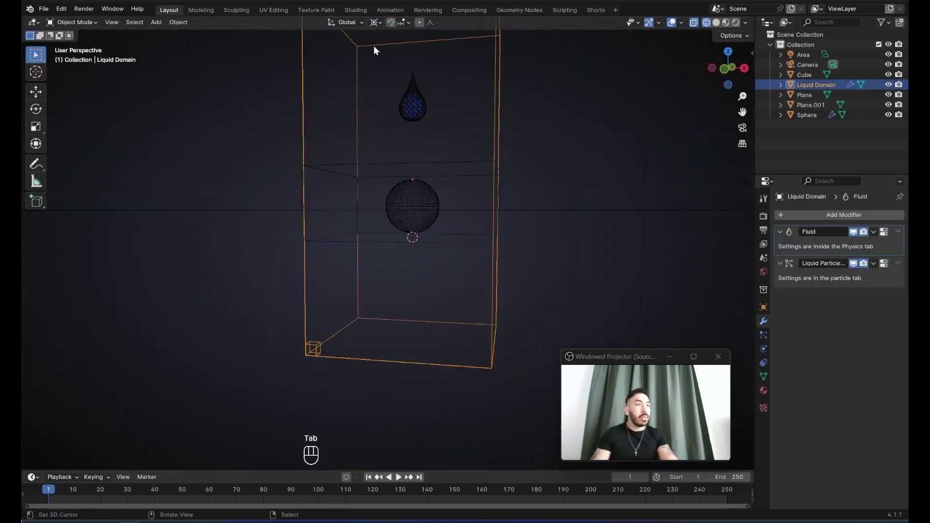
Flatten the liquid domain's bottom face onto the 3D cursor at the pit floor by scaling it to 0 along Z.
{"action": "key", "text": "Tab"}
{"action": "right_click", "coordinate": [411, 344]}
{"action": "scroll", "coordinate": [415, 329], "scroll_direction": "down", "scroll_amount": 2}
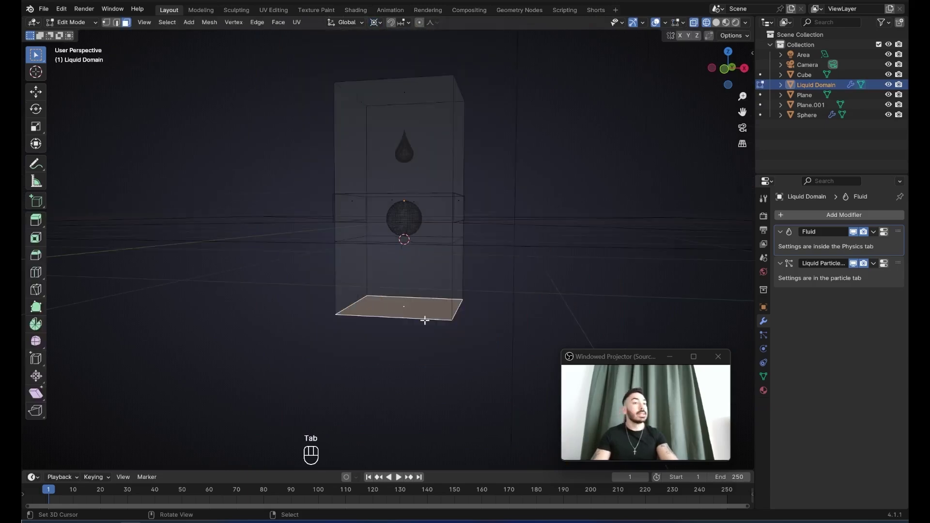
{"action": "key", "text": "g"}
{"action": "right_click", "coordinate": [436, 274]}
{"action": "type", "text": "sz0"}
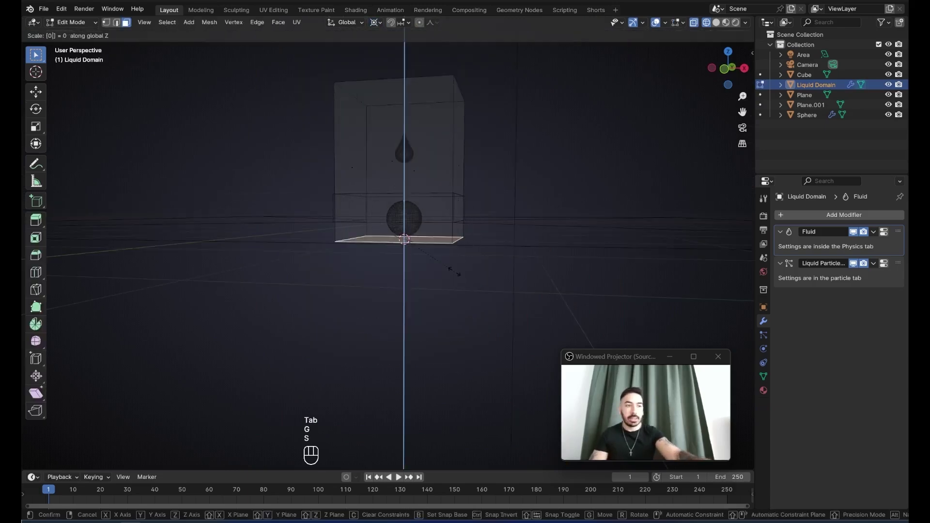
{"action": "key", "text": "Return"}
{"action": "middle_click_drag", "start_coordinate": [453, 271], "coordinate": [330, 246]}
{"action": "key", "text": "Tab"}
Lower the liquid domain's top face along the Z axis to just above the teardrop.
{"action": "key", "text": "Tab"}
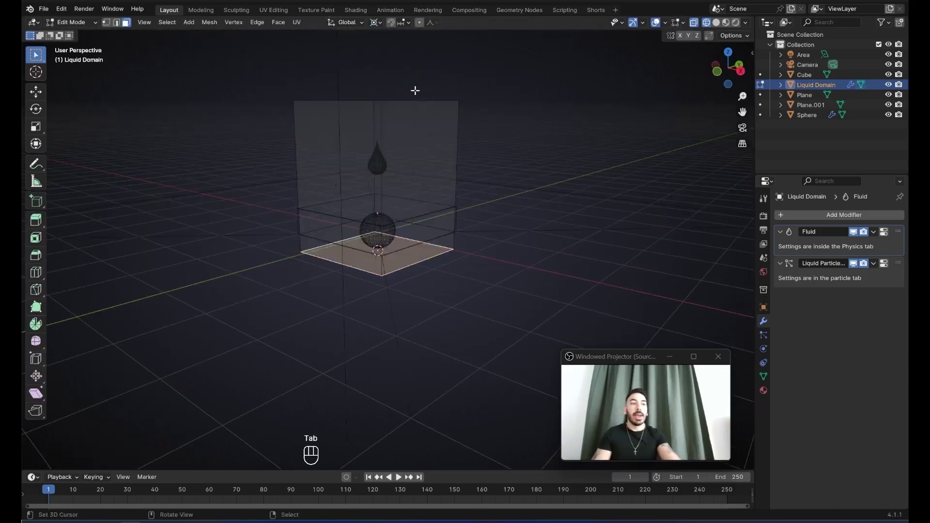
{"action": "middle_click_drag", "start_coordinate": [421, 91], "coordinate": [439, 101]}
{"action": "key", "text": "g"}
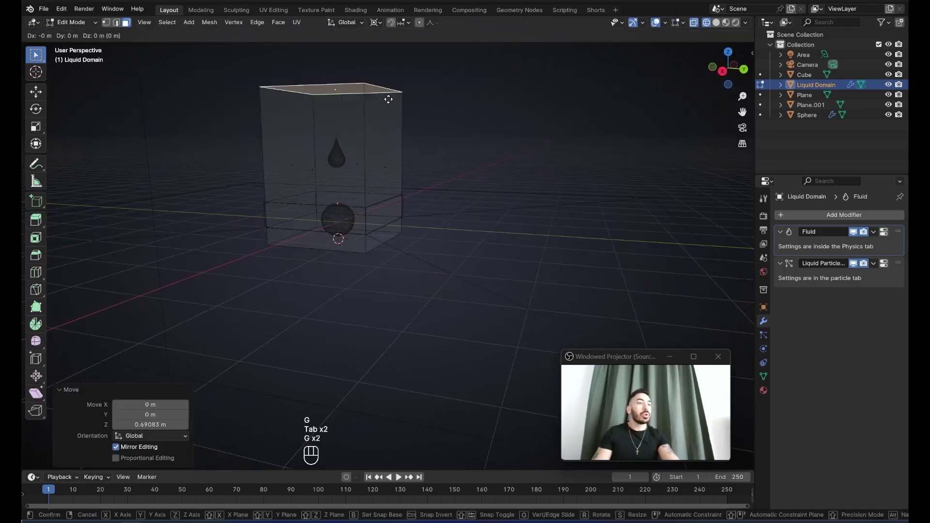
{"action": "key", "text": "z"}
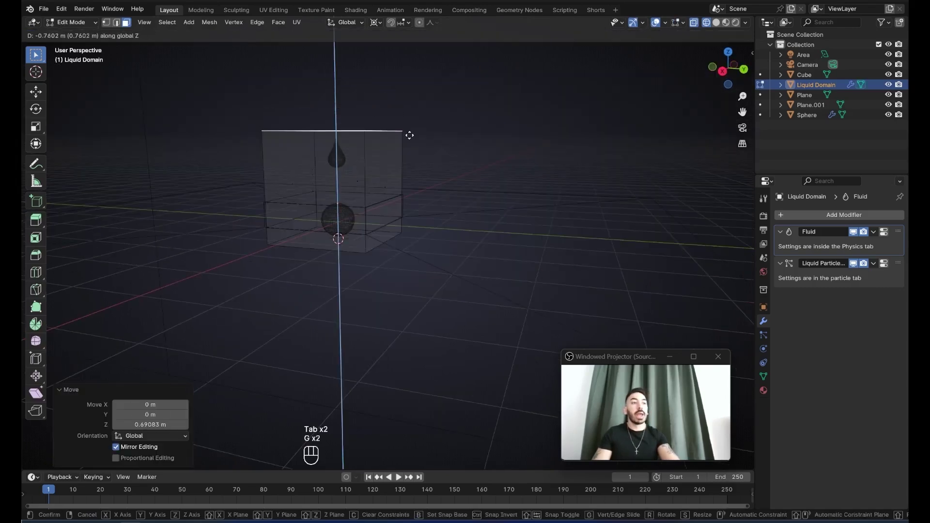
{"action": "left_click", "coordinate": [373, 155]}
{"action": "key", "text": "Tab"}
{"action": "middle_click_drag", "start_coordinate": [373, 155], "coordinate": [405, 228]}
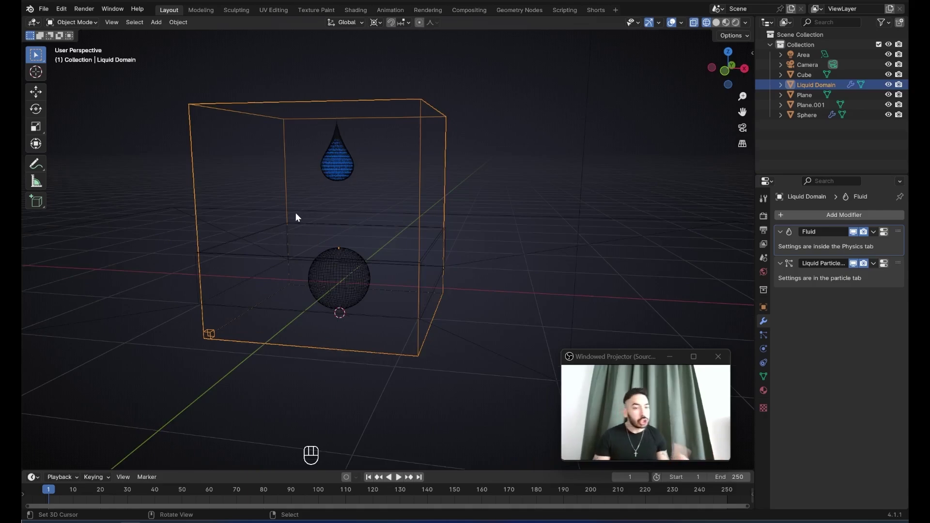
Select the teardrop and play the simulation, examining how the liquid particles fall and spread across the pit floor.
{"action": "middle_click_drag", "start_coordinate": [304, 216], "coordinate": [363, 191]}
{"action": "left_click", "coordinate": [367, 189]}
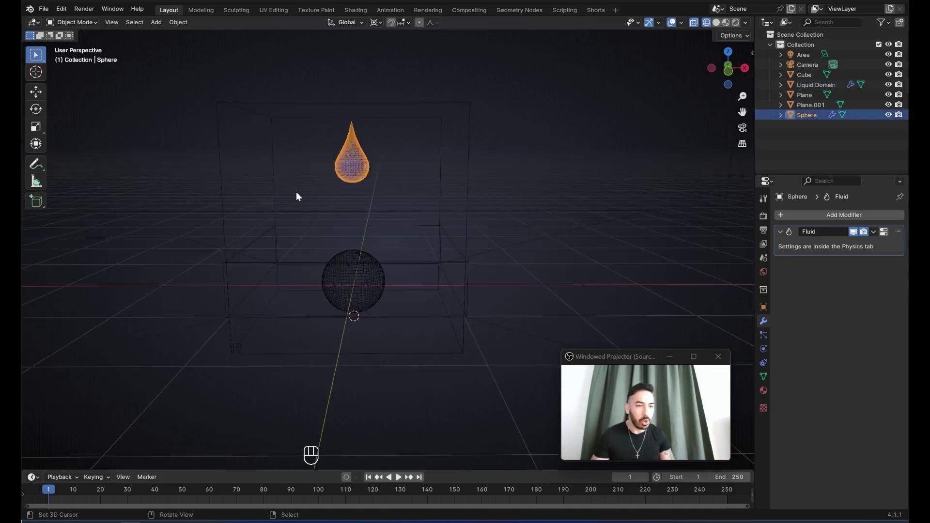
{"action": "key", "text": "space"}
{"action": "middle_click_drag", "start_coordinate": [297, 195], "coordinate": [428, 297]}
{"action": "key", "text": "space"}
{"action": "key", "text": "space"}
{"action": "middle_click_drag", "start_coordinate": [486, 317], "coordinate": [407, 295]}
{"action": "key", "text": "space"}
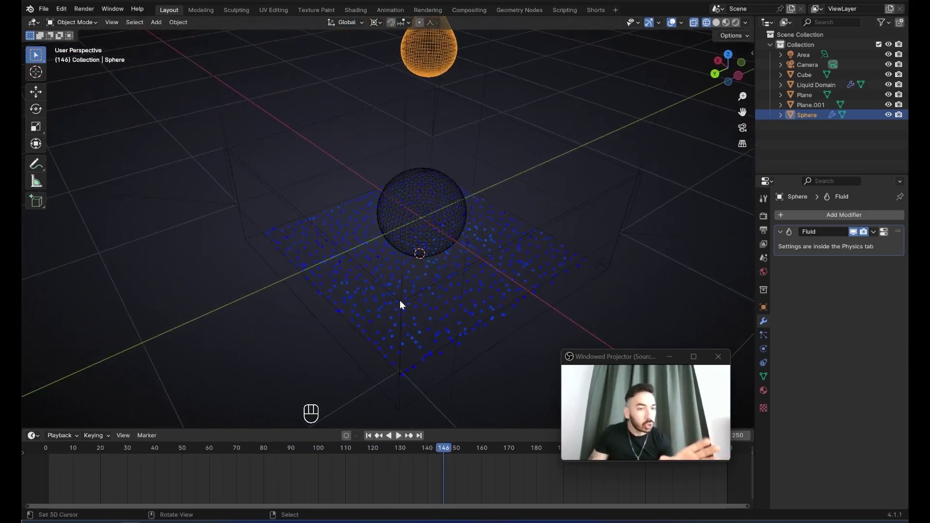
{"action": "middle_click_drag", "start_coordinate": [400, 308], "coordinate": [505, 254]}
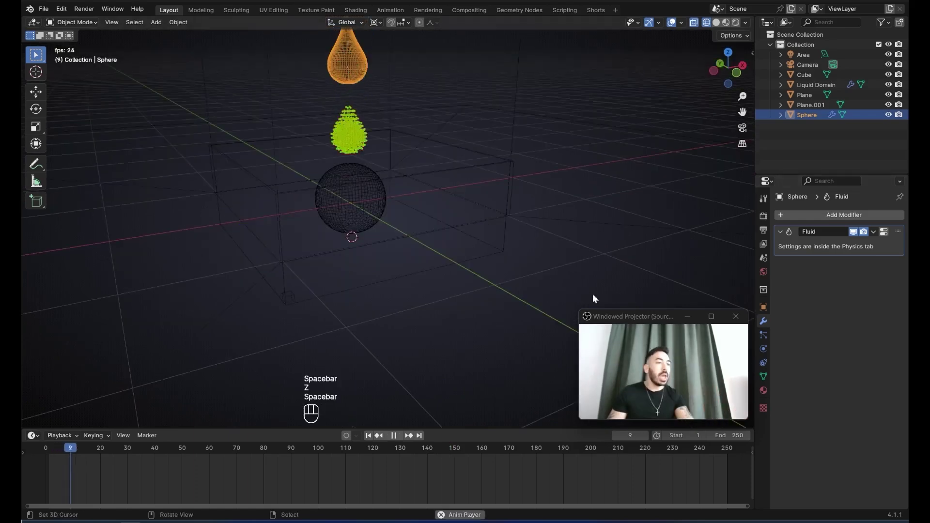
{"action": "middle_click_drag", "start_coordinate": [593, 294], "coordinate": [472, 303]}
{"action": "middle_click_drag", "start_coordinate": [571, 261], "coordinate": [392, 265]}
{"action": "key", "text": "space"}
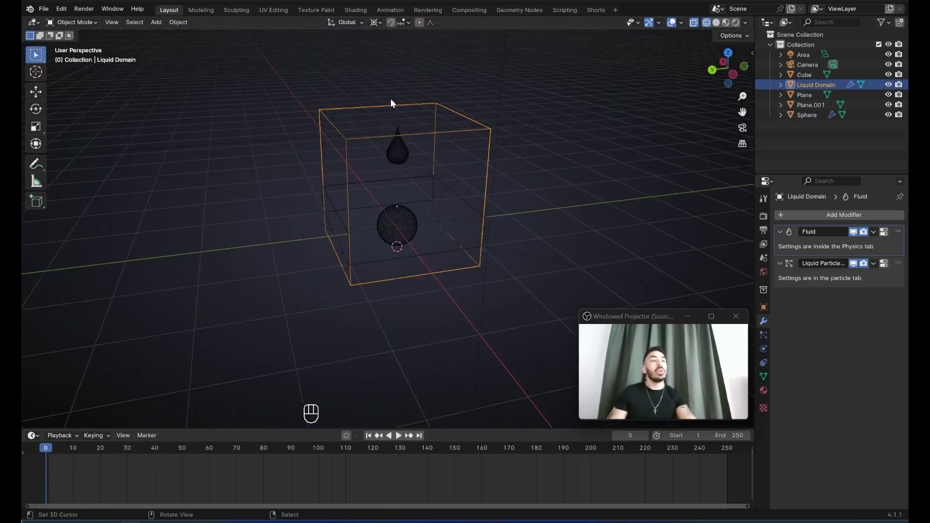
Enable Mesh generation in the liquid domain's fluid physics settings.
{"action": "key", "text": "g"}
{"action": "right_click", "coordinate": [460, 125]}
{"action": "left_click", "coordinate": [766, 344]}
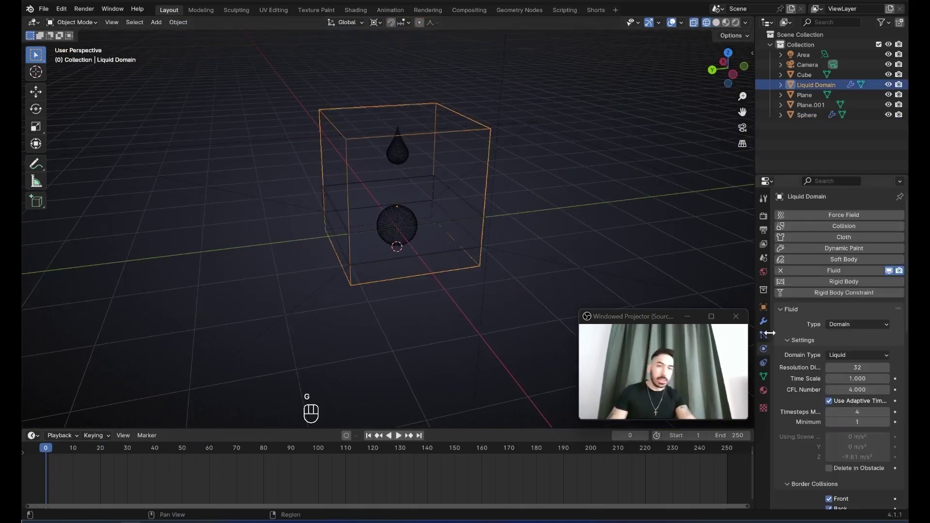
{"action": "scroll", "coordinate": [810, 245], "scroll_direction": "down", "scroll_amount": 4}
{"action": "scroll", "coordinate": [815, 242], "scroll_direction": "down", "scroll_amount": 10}
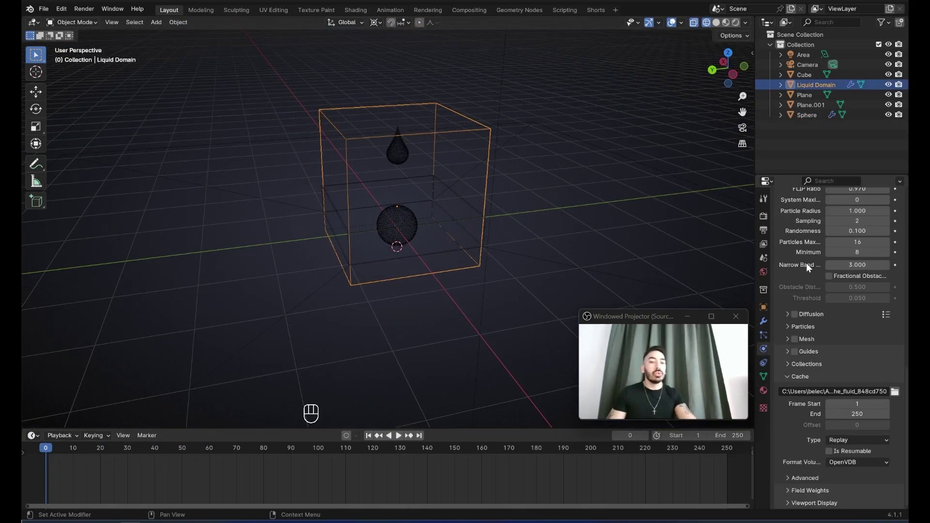
{"action": "left_click", "coordinate": [794, 339]}
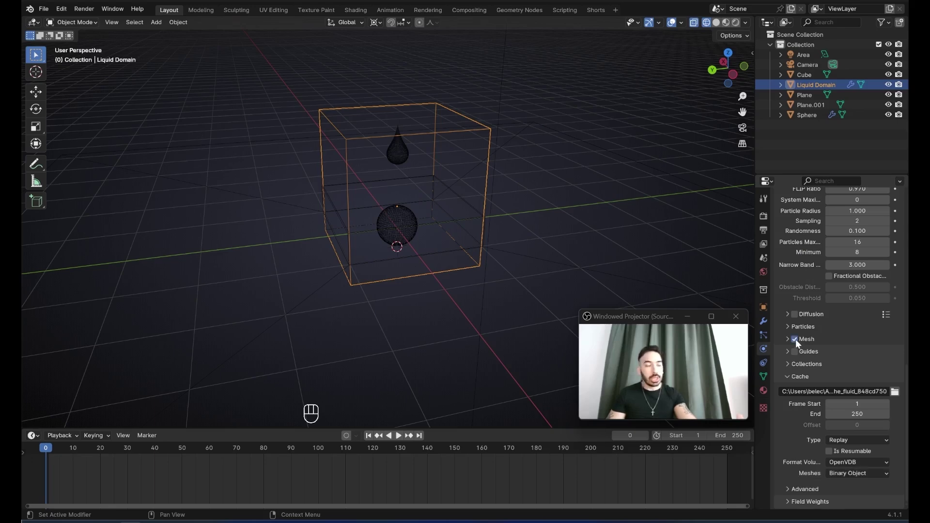
Switch the viewport to solid shading and play the meshed liquid simulation.
{"action": "key", "text": "z"}
{"action": "key", "text": "space"}
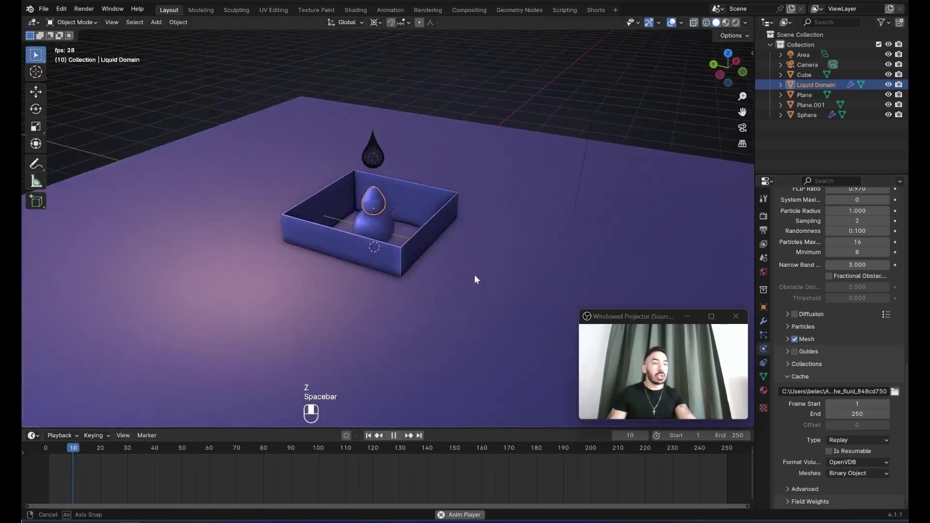
{"action": "middle_click_drag", "start_coordinate": [477, 283], "coordinate": [456, 302]}
{"action": "scroll", "coordinate": [456, 301], "scroll_direction": "up", "scroll_amount": 4}
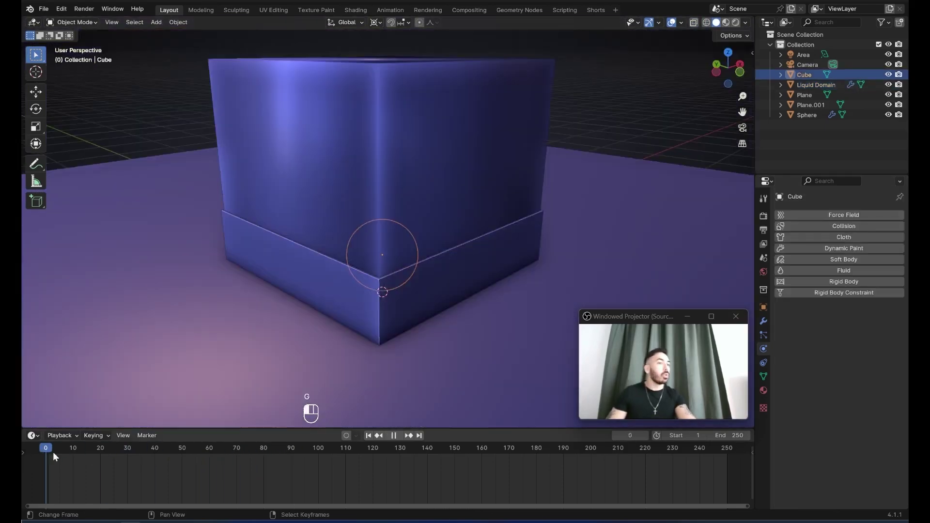
Scrub the timeline to frame 15 and examine up close how the liquid meets the ball.
{"action": "left_click_drag", "start_coordinate": [67, 458], "coordinate": [87, 458]}
{"action": "middle_click_drag", "start_coordinate": [368, 243], "coordinate": [335, 307]}
{"action": "scroll", "coordinate": [379, 275], "scroll_direction": "up", "scroll_amount": 2}
{"action": "scroll", "coordinate": [353, 256], "scroll_direction": "down", "scroll_amount": 1}
{"action": "key", "text": "g"}
{"action": "right_click", "coordinate": [364, 229]}
{"action": "scroll", "coordinate": [354, 286], "scroll_direction": "up", "scroll_amount": 3}
{"action": "scroll", "coordinate": [387, 269], "scroll_direction": "up", "scroll_amount": 1}
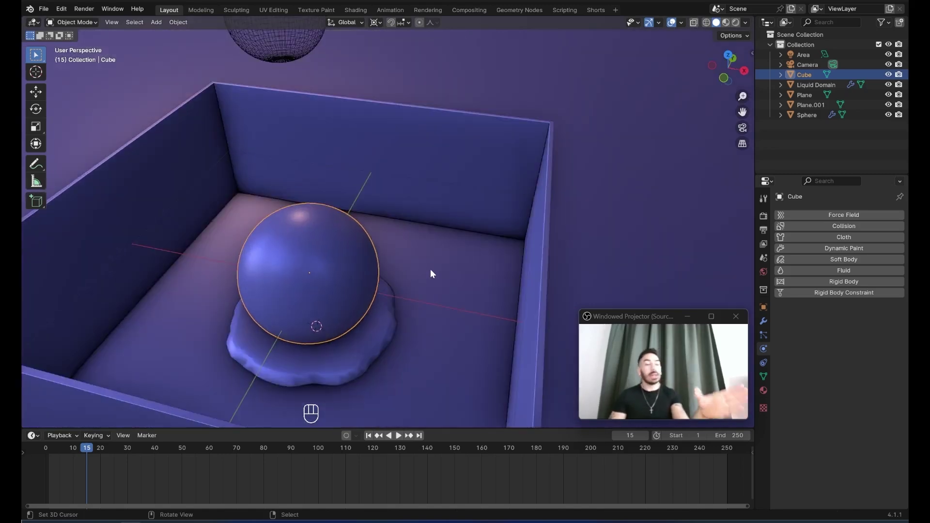
{"action": "middle_click_drag", "start_coordinate": [430, 269], "coordinate": [429, 269]}
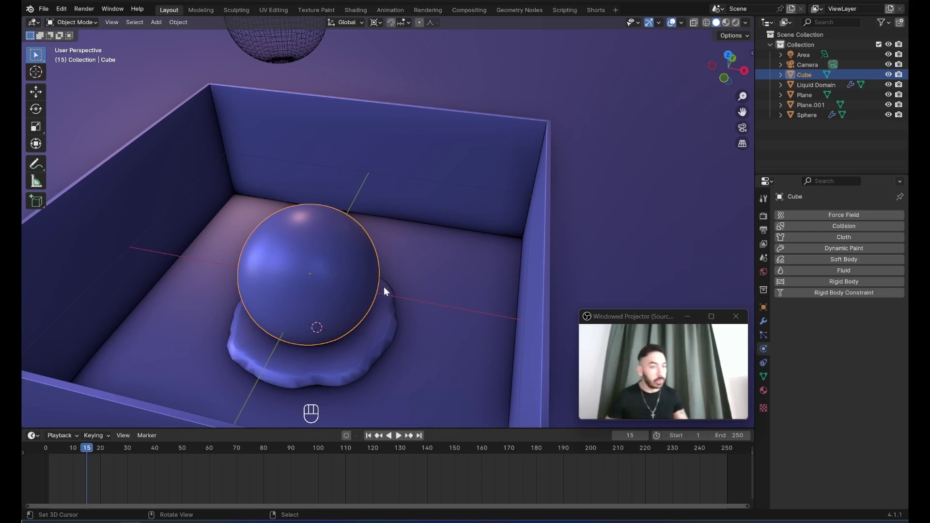
Add Fluid physics to the ball and set its type to Effector.
{"action": "middle_click_drag", "start_coordinate": [383, 287], "coordinate": [359, 261]}
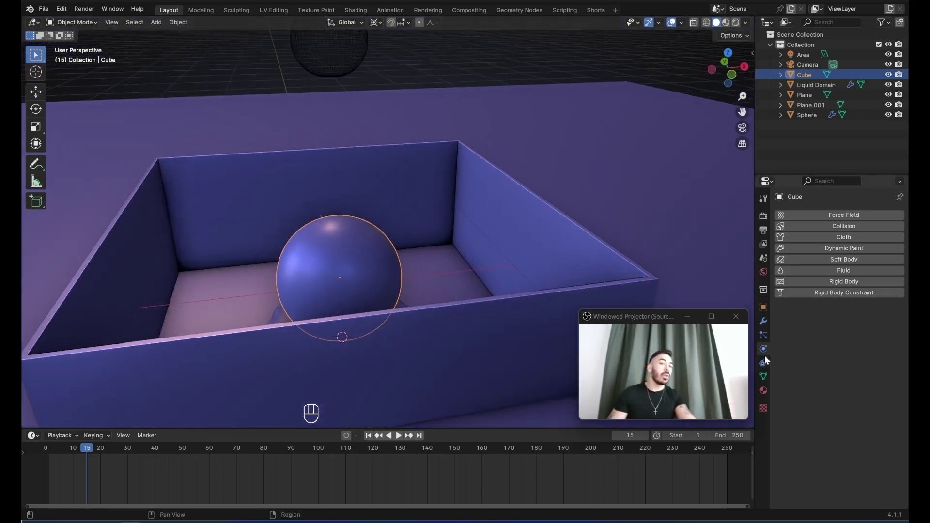
{"action": "left_click", "coordinate": [845, 269]}
{"action": "left_click", "coordinate": [853, 325]}
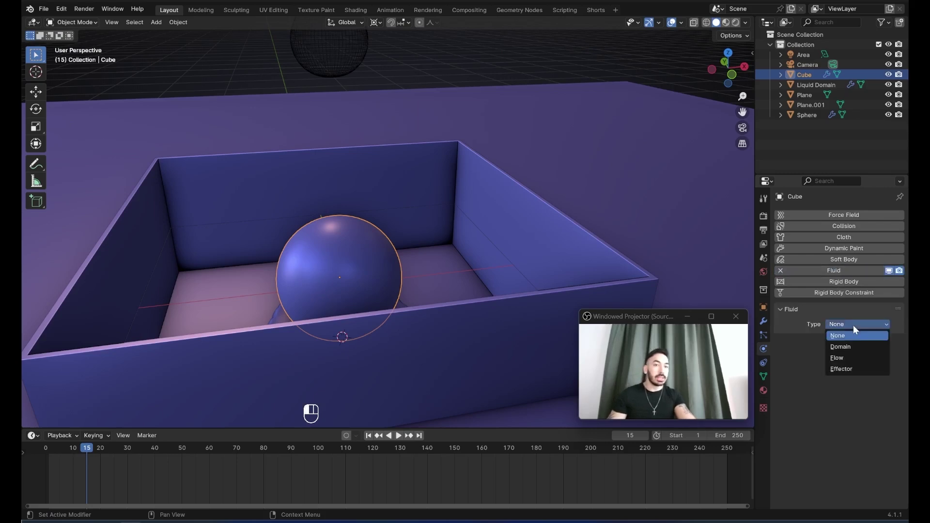
{"action": "left_click", "coordinate": [844, 370]}
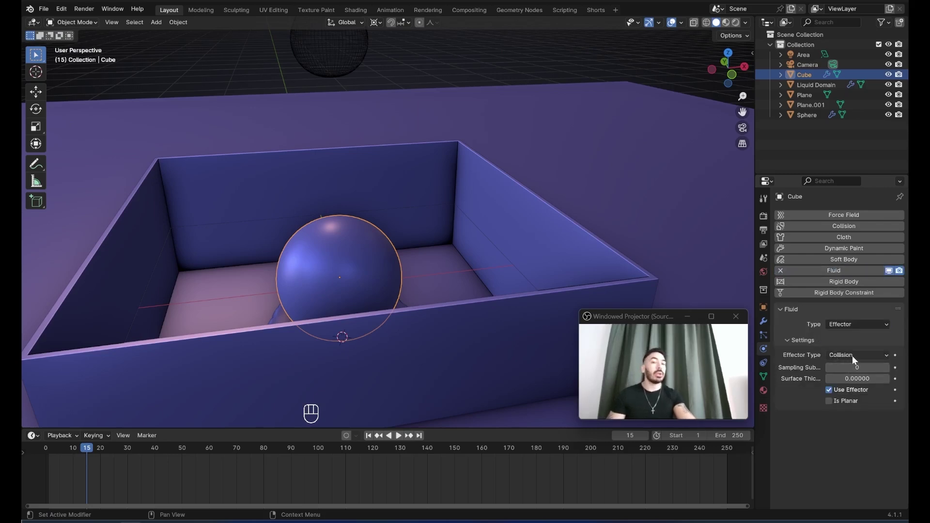
Play the simulation and examine the liquid colliding with the ball inside the pit.
{"action": "key", "text": "space"}
{"action": "key", "text": "space"}
{"action": "key", "text": "space"}
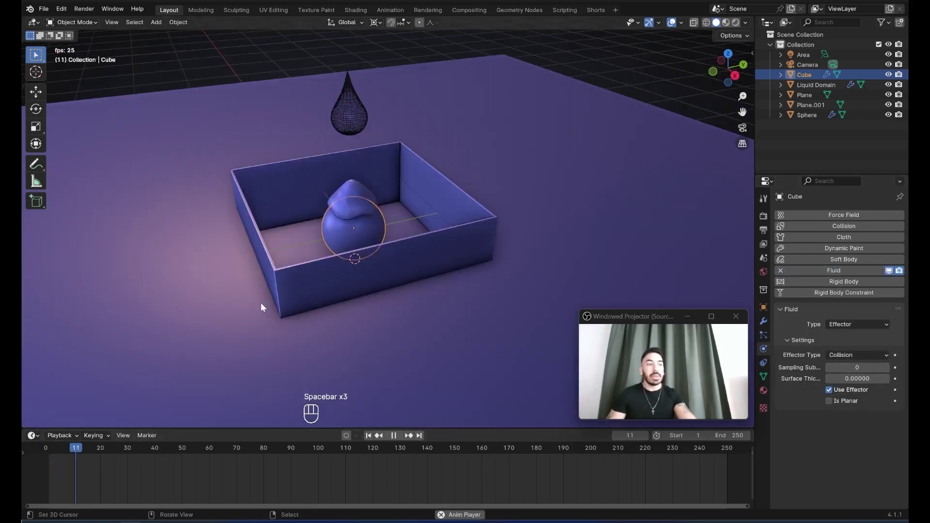
{"action": "middle_click_drag", "start_coordinate": [278, 307], "coordinate": [327, 278]}
{"action": "scroll", "coordinate": [475, 303], "scroll_direction": "up", "scroll_amount": 3}
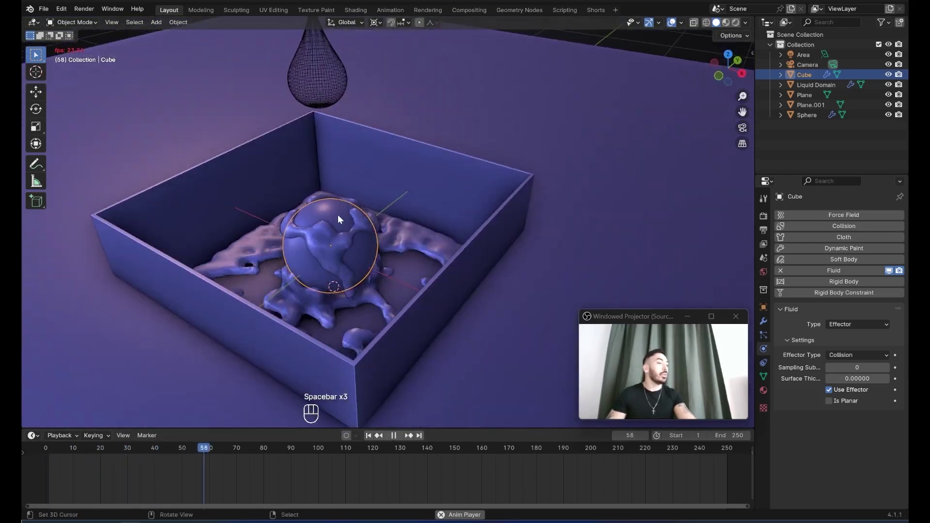
{"action": "middle_click_drag", "start_coordinate": [338, 214], "coordinate": [279, 283]}
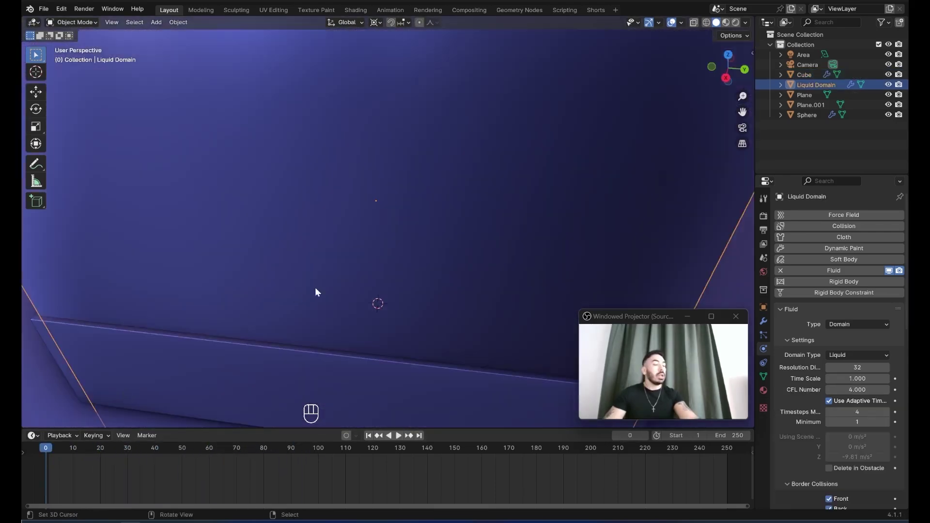
Replay the simulation with the liquid domain selected and scrub to frame 7 to examine the falling drop.
{"action": "scroll", "coordinate": [315, 288], "scroll_direction": "down", "scroll_amount": 2}
{"action": "middle_click_drag", "start_coordinate": [315, 288], "coordinate": [345, 288]}
{"action": "key", "text": "space"}
{"action": "key", "text": "space"}
{"action": "middle_click_drag", "start_coordinate": [407, 251], "coordinate": [415, 272]}
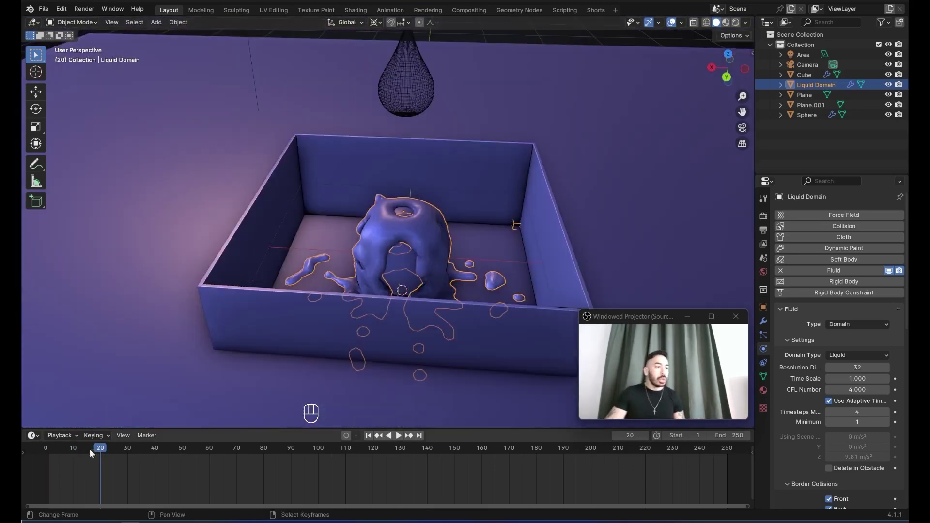
{"action": "left_click_drag", "start_coordinate": [89, 449], "coordinate": [64, 449]}
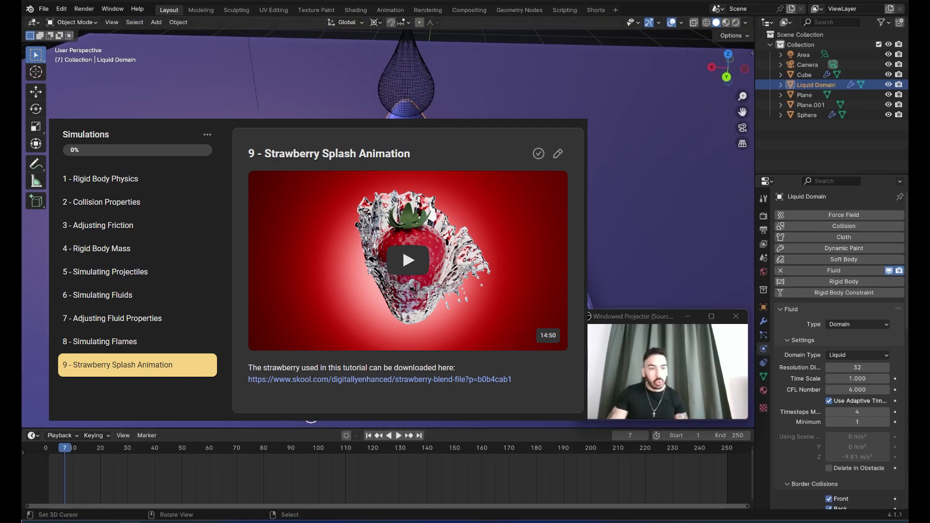
{"action": "middle_click_drag", "start_coordinate": [408, 251], "coordinate": [382, 244]}
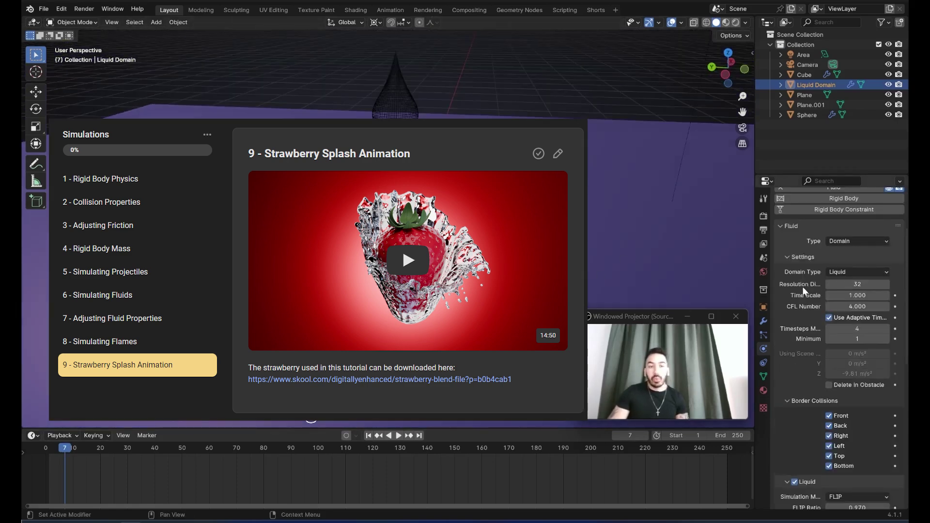
Return the timeline to frame 0 and set the liquid domain's Resolution Divisions to 128.
{"action": "scroll", "coordinate": [814, 301], "scroll_direction": "down", "scroll_amount": 10}
{"action": "middle_click_drag", "start_coordinate": [408, 251], "coordinate": [425, 255]}
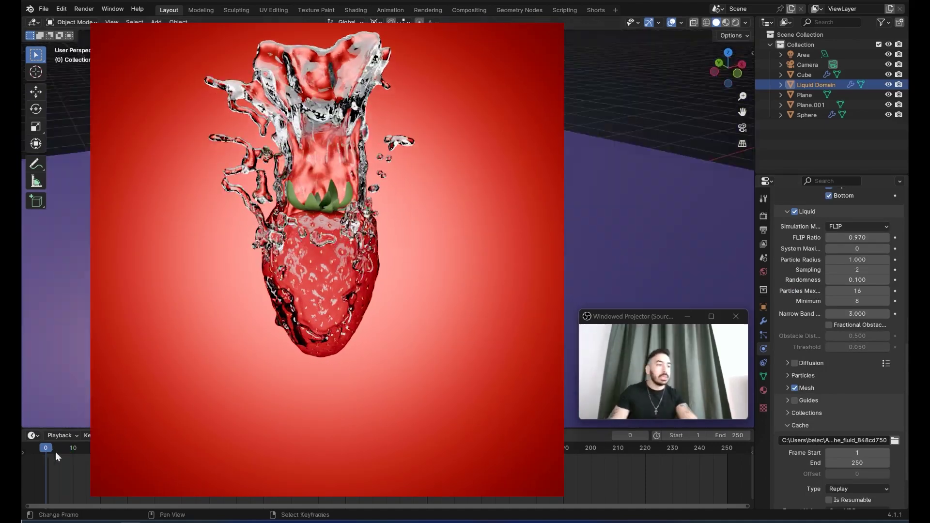
{"action": "left_click_drag", "start_coordinate": [55, 452], "coordinate": [32, 469]}
{"action": "key", "text": "g"}
{"action": "right_click", "coordinate": [506, 75]}
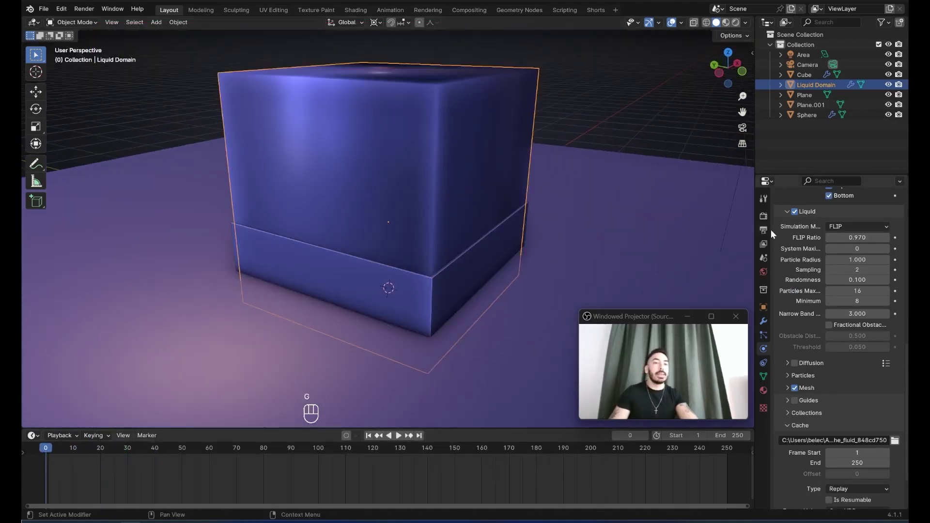
{"action": "scroll", "coordinate": [789, 315], "scroll_direction": "up", "scroll_amount": 10}
{"action": "scroll", "coordinate": [825, 310], "scroll_direction": "up", "scroll_amount": 1}
{"action": "left_click", "coordinate": [827, 306]}
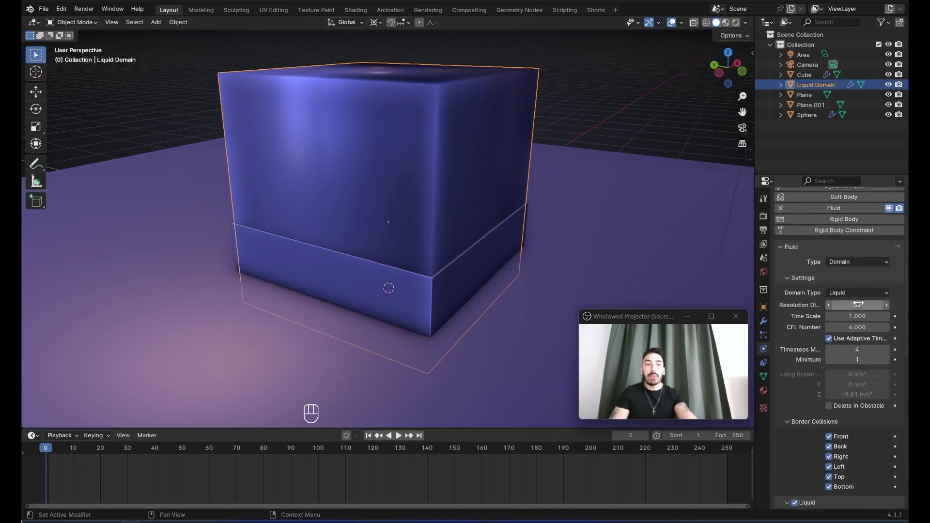
{"action": "type", "text": "128"}
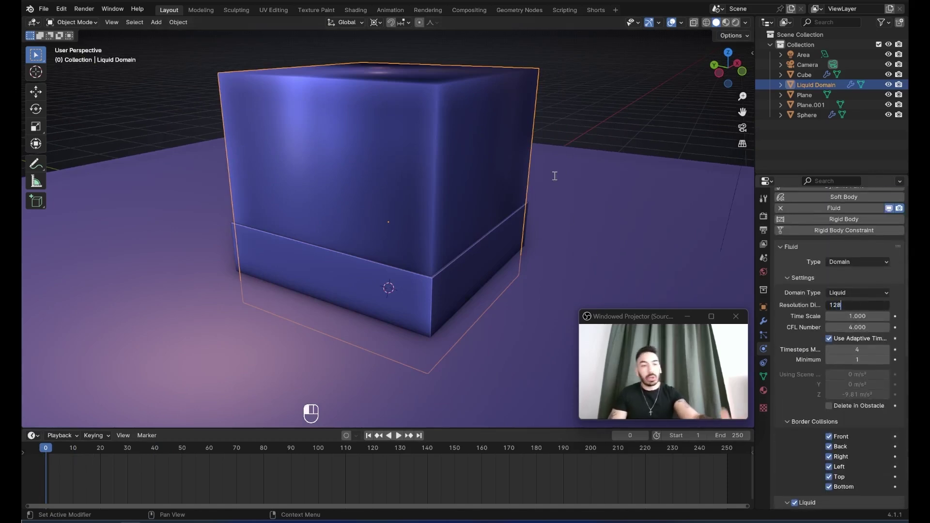
{"action": "key", "text": "Return"}
Shorten the animation to end at frame 60, then play the finer simulation to frame 46 and inspect the liquid.
{"action": "key", "text": "space"}
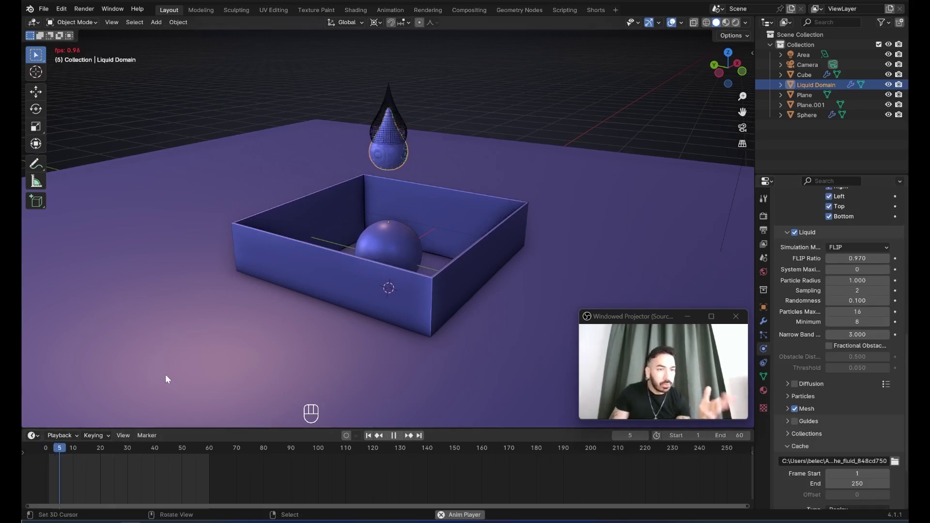
{"action": "key", "text": "space"}
{"action": "key", "text": "space"}
{"action": "middle_click_drag", "start_coordinate": [166, 379], "coordinate": [450, 328]}
{"action": "key", "text": "space"}
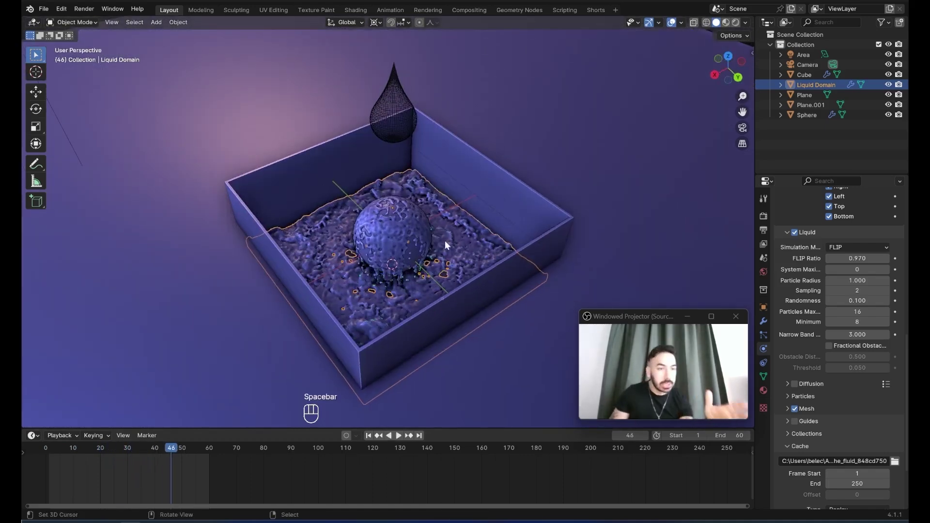
{"action": "middle_click_drag", "start_coordinate": [445, 240], "coordinate": [472, 227]}
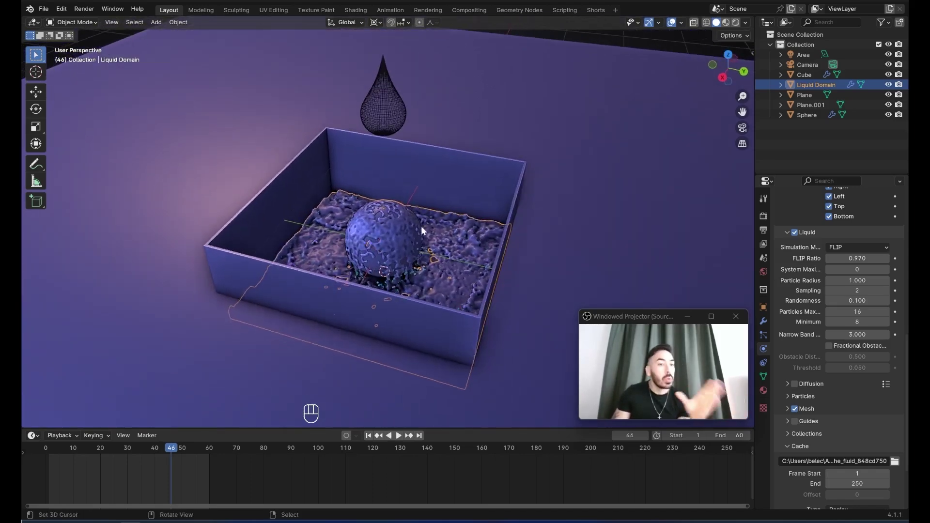
{"action": "middle_click_drag", "start_coordinate": [415, 238], "coordinate": [446, 285]}
Set the render engine to Cycles with GPU Compute and preview the whole scene in rendered shading.
{"action": "left_click", "coordinate": [764, 216]}
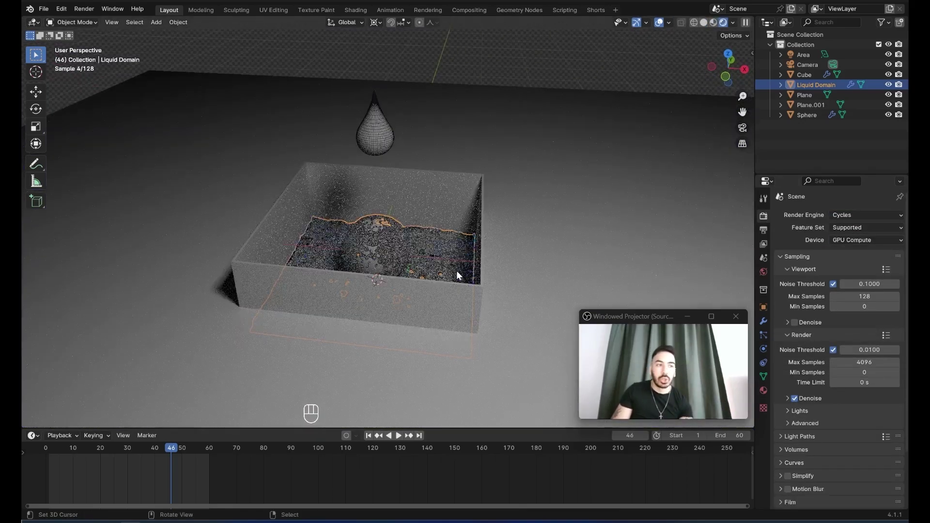
{"action": "middle_click_drag", "start_coordinate": [456, 270], "coordinate": [376, 264]}
{"action": "scroll", "coordinate": [376, 265], "scroll_direction": "down", "scroll_amount": 3}
{"action": "scroll", "coordinate": [371, 265], "scroll_direction": "up", "scroll_amount": 1}
{"action": "scroll", "coordinate": [372, 265], "scroll_direction": "down", "scroll_amount": 4}
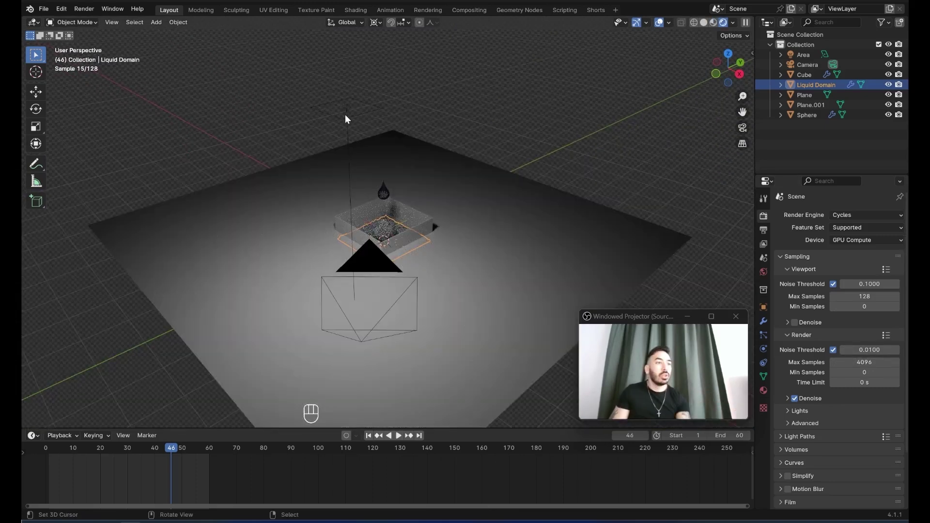
Move the area light about 5 m along Y so it sits off to one side of the pit.
{"action": "right_click", "coordinate": [345, 109]}
{"action": "middle_click_drag", "start_coordinate": [347, 110], "coordinate": [281, 118]}
{"action": "key", "text": "g"}
{"action": "left_click", "coordinate": [470, 222]}
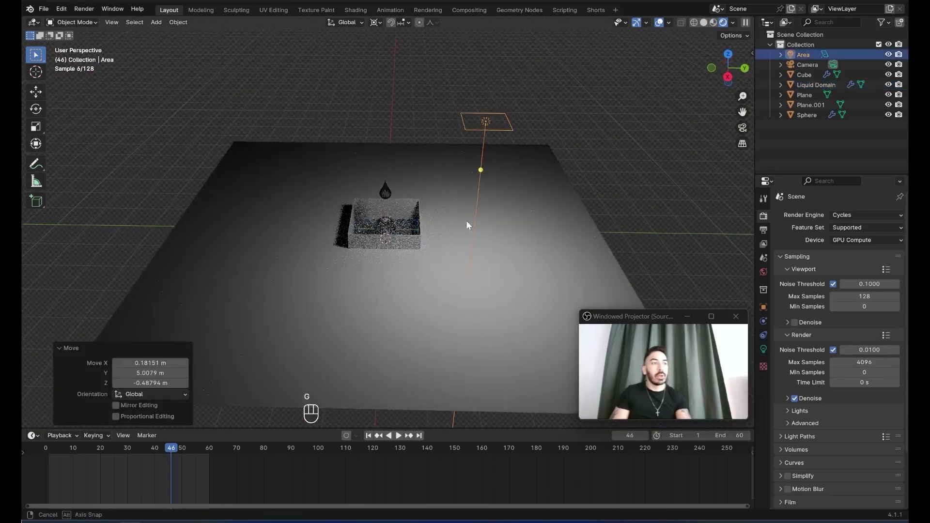
Rotate the area light so it faces the pit and raise it by about 1 m.
{"action": "middle_click_drag", "start_coordinate": [470, 222], "coordinate": [489, 286]}
{"action": "key", "text": "r"}
{"action": "left_click", "coordinate": [463, 271]}
{"action": "key", "text": "g"}
{"action": "left_click", "coordinate": [427, 237]}
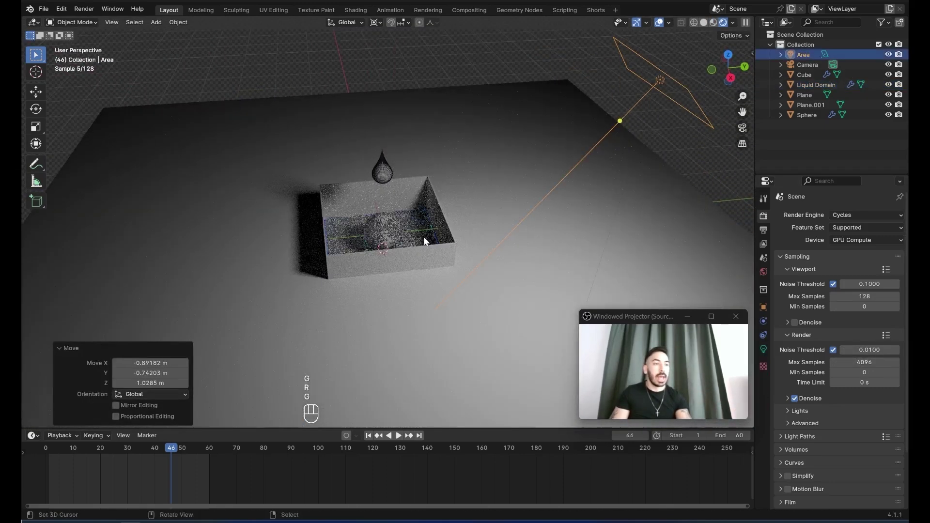
Duplicate the area light in place and rotate the copy about the global Z axis to the pit's other side.
{"action": "middle_click_drag", "start_coordinate": [427, 237], "coordinate": [462, 242]}
{"action": "key", "text": "shift+d"}
{"action": "right_click", "coordinate": [463, 242]}
{"action": "key", "text": "r"}
{"action": "key", "text": "z"}
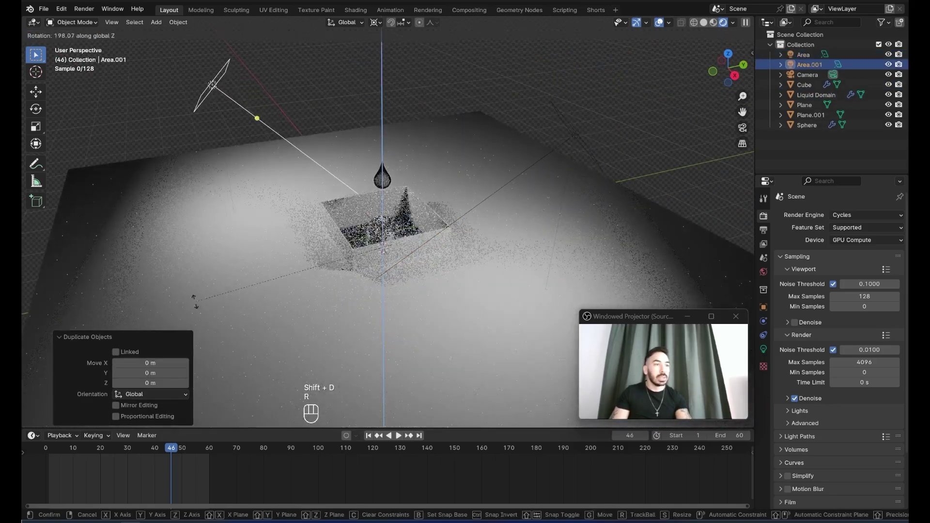
{"action": "left_click", "coordinate": [376, 269]}
{"action": "left_click", "coordinate": [376, 270]}
Align the camera to an angled view of the teardrop and pit, and select the camera.
{"action": "middle_click_drag", "start_coordinate": [376, 269], "coordinate": [453, 231]}
{"action": "key", "text": "ctrl+alt+KP_0"}
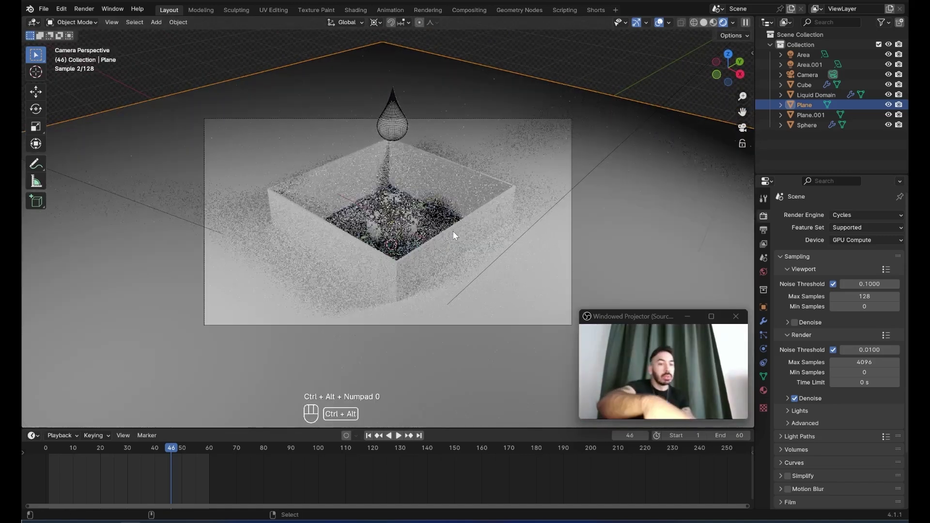
{"action": "left_click", "coordinate": [454, 118]}
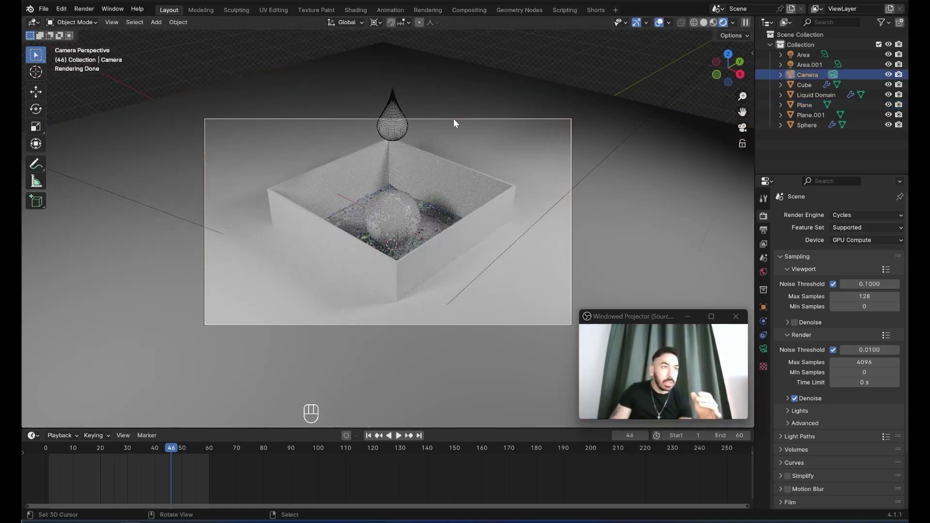
Set the render resolution to a vertical format of 1080 by 1920 px.
{"action": "left_click", "coordinate": [764, 228]}
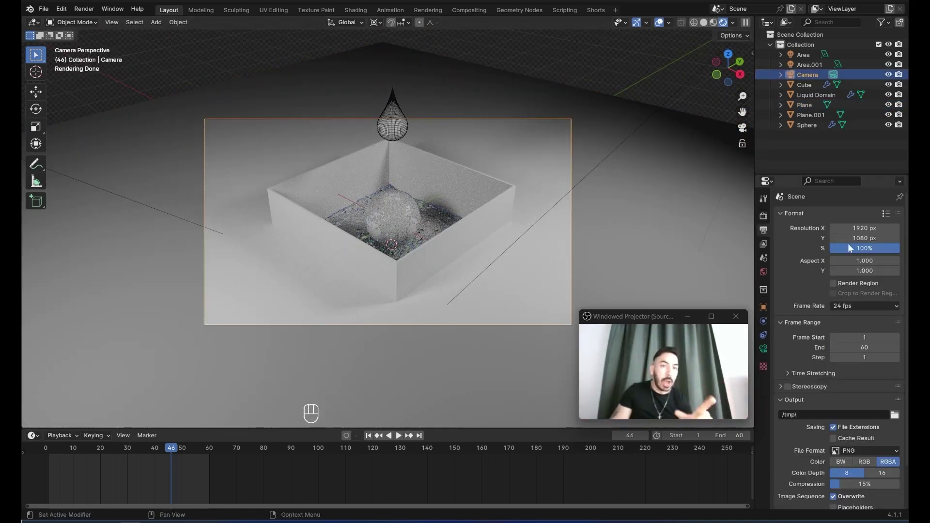
{"action": "left_click", "coordinate": [858, 226]}
{"action": "type", "text": "1080"}
{"action": "key", "text": "Tab"}
{"action": "type", "text": "1920"}
{"action": "key", "text": "Return"}
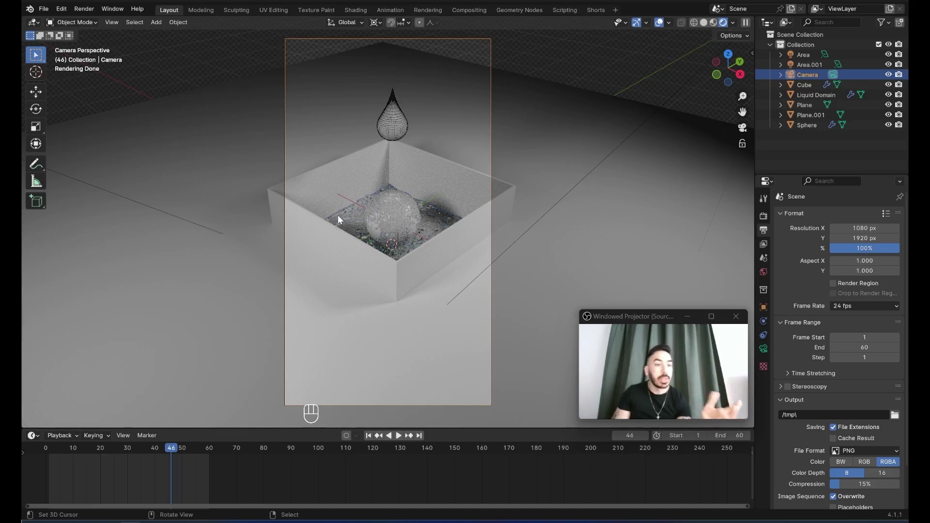
Pull the camera back about 1.94 m along its local Z axis to fit the whole pit in frame.
{"action": "key", "text": "g"}
{"action": "key", "text": "z"}
{"action": "key", "text": "z"}
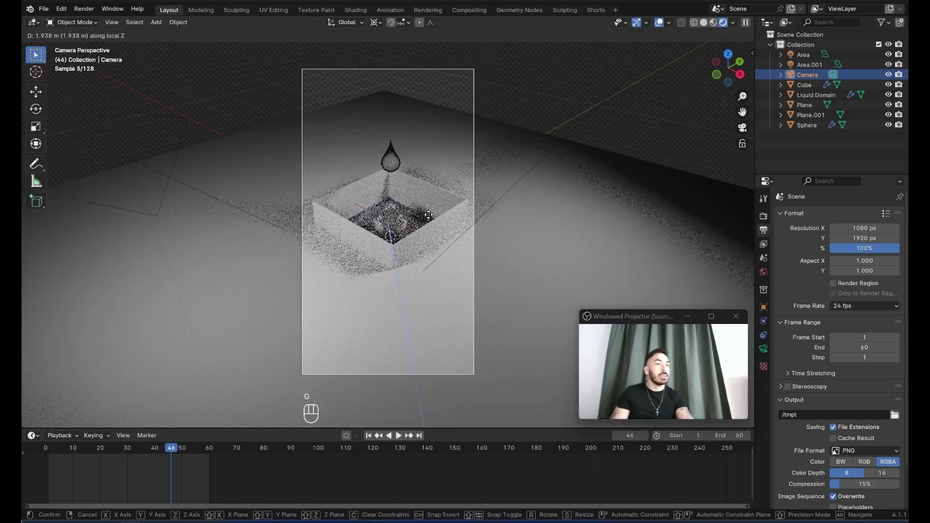
{"action": "left_click", "coordinate": [429, 214]}
{"action": "scroll", "coordinate": [428, 214], "scroll_direction": "up", "scroll_amount": 2}
{"action": "middle_click_drag", "start_coordinate": [428, 214], "coordinate": [423, 243]}
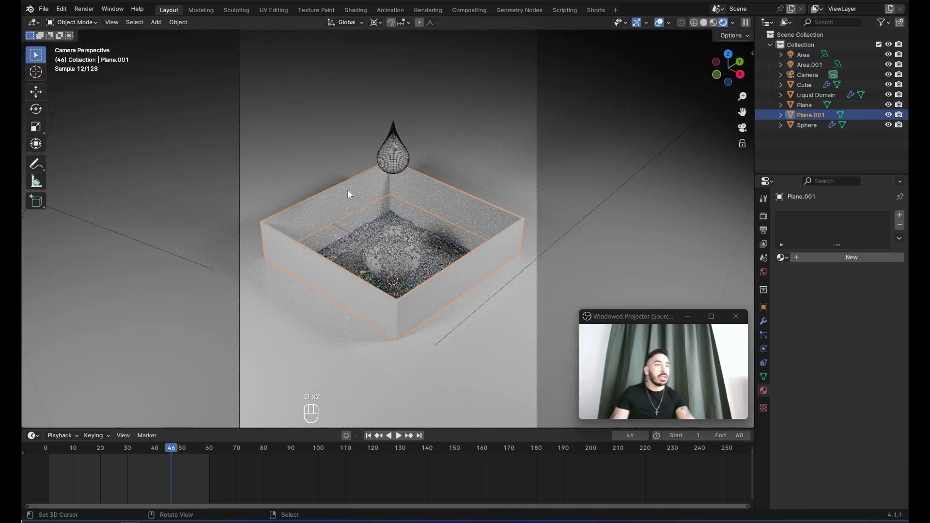
Give the pit walls a new material and open it in the Shading workspace.
{"action": "key", "text": "g"}
{"action": "left_click", "coordinate": [347, 191]}
{"action": "left_click", "coordinate": [826, 258]}
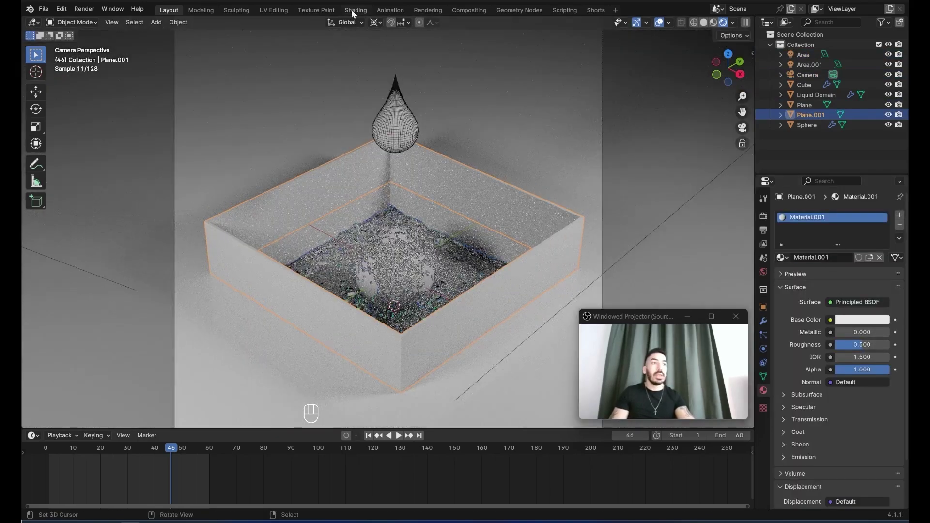
{"action": "left_click", "coordinate": [353, 10]}
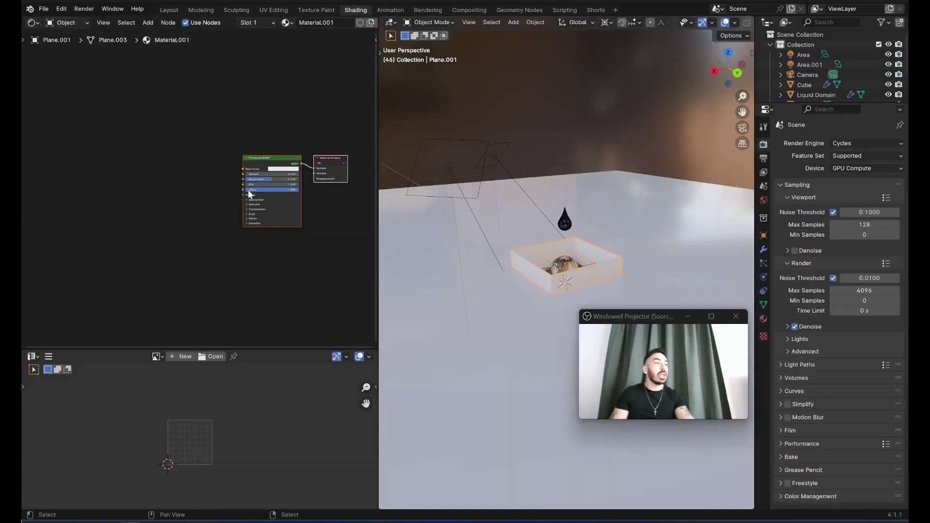
Replace the wall material's Principled BSDF with a Glass BSDF connected to the Material Output's Surface.
{"action": "scroll", "coordinate": [242, 190], "scroll_direction": "up", "scroll_amount": 5}
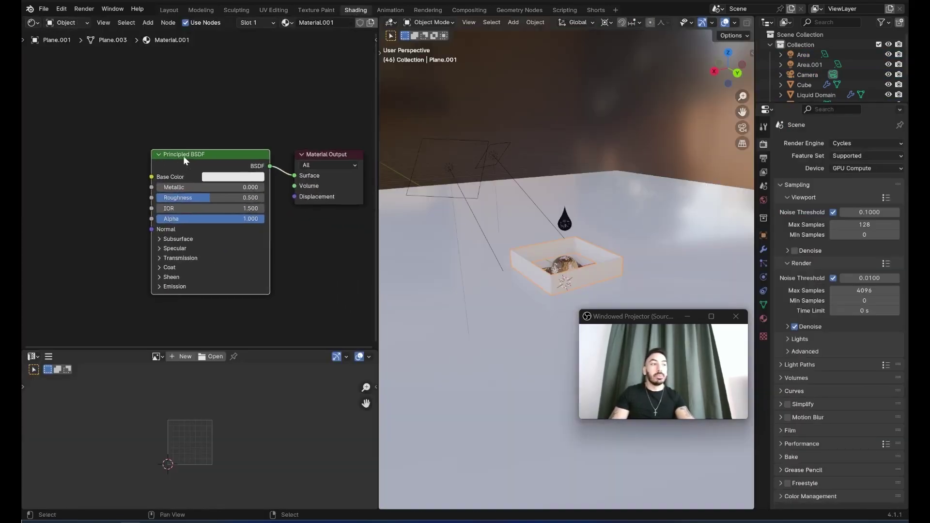
{"action": "key", "text": "x"}
{"action": "key", "text": "shift+a"}
{"action": "type", "text": "gl"}
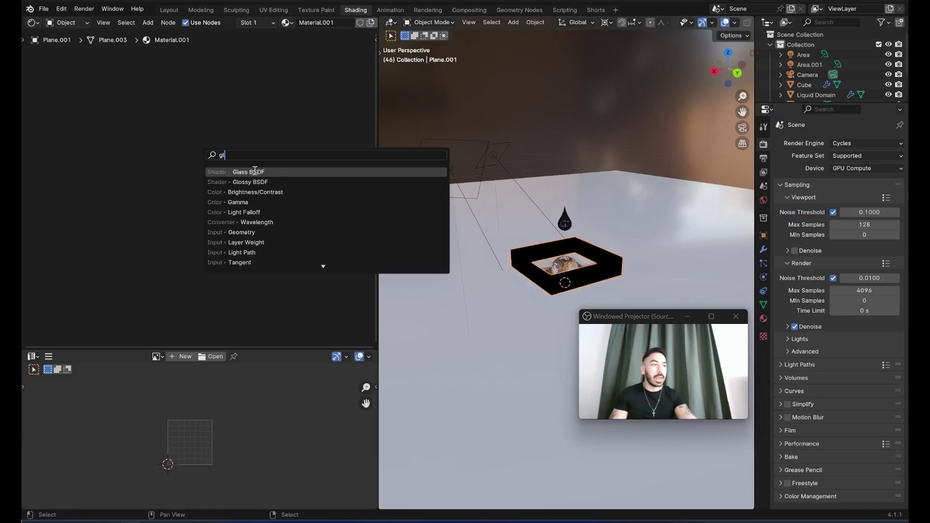
{"action": "left_click", "coordinate": [257, 171]}
{"action": "left_click", "coordinate": [235, 183]}
{"action": "left_click_drag", "start_coordinate": [239, 180], "coordinate": [310, 174]}
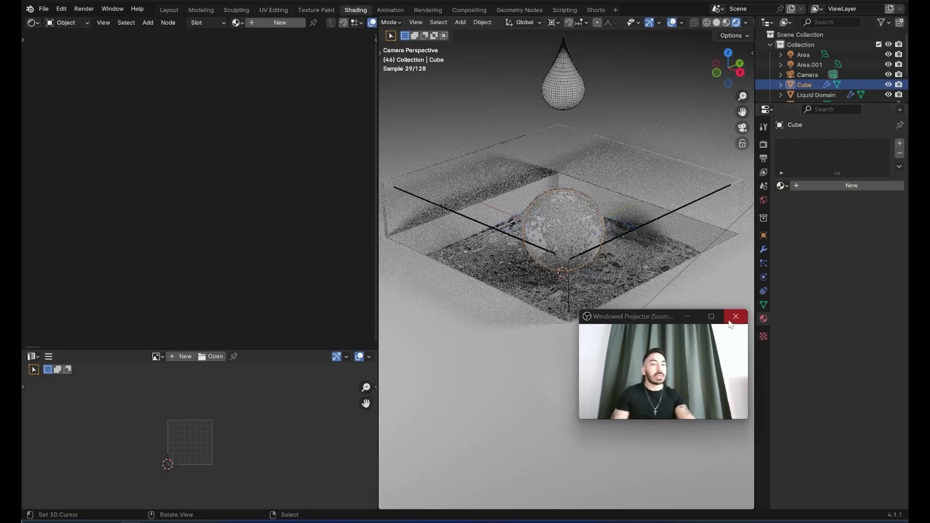
Give the ball a new Principled BSDF material with Metallic set to 0.962.
{"action": "left_click", "coordinate": [852, 185]}
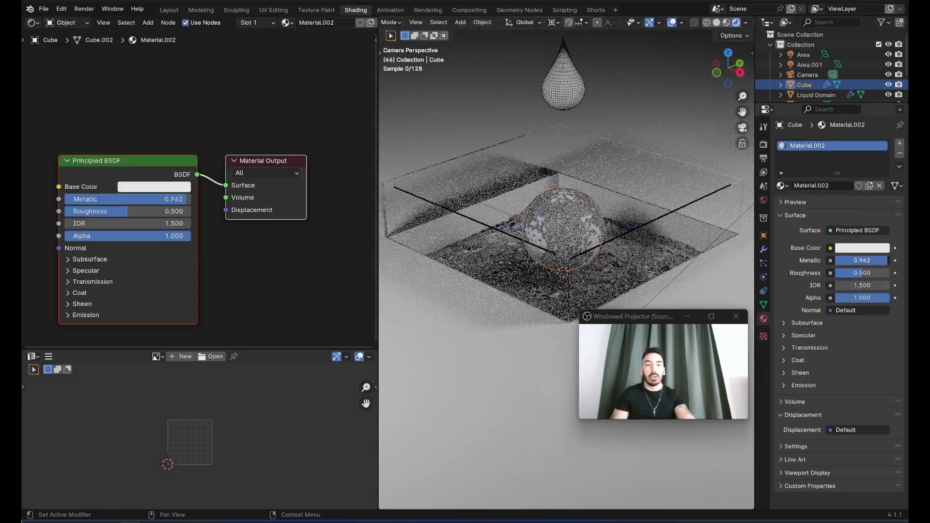
Set the Glass BSDF color of the liquid domain's material to bright red.
{"action": "left_click", "coordinate": [617, 254]}
{"action": "key", "text": "g"}
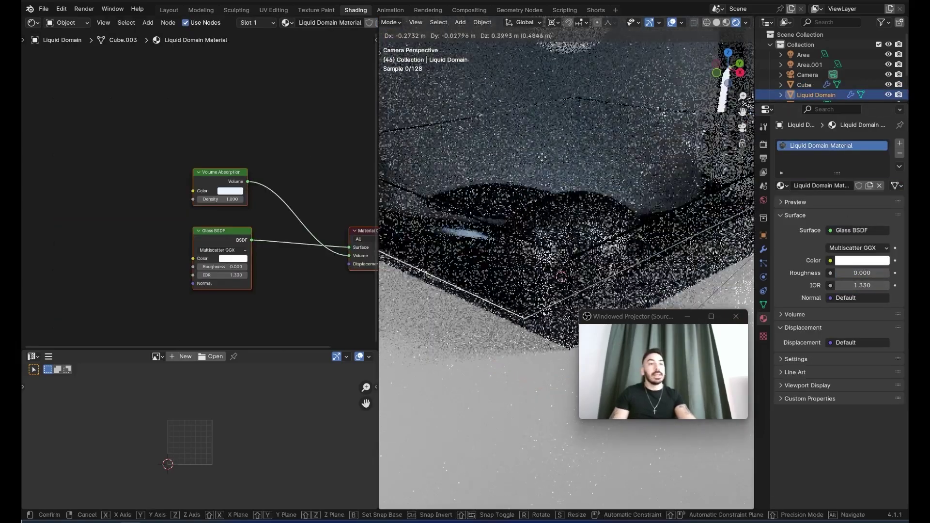
{"action": "right_click", "coordinate": [551, 165]}
{"action": "middle_click_drag", "start_coordinate": [184, 97], "coordinate": [153, 97]}
{"action": "middle_click_drag", "start_coordinate": [217, 173], "coordinate": [194, 169]}
{"action": "scroll", "coordinate": [194, 169], "scroll_direction": "up", "scroll_amount": 1}
{"action": "scroll", "coordinate": [209, 261], "scroll_direction": "up", "scroll_amount": 4}
{"action": "left_click", "coordinate": [223, 227]}
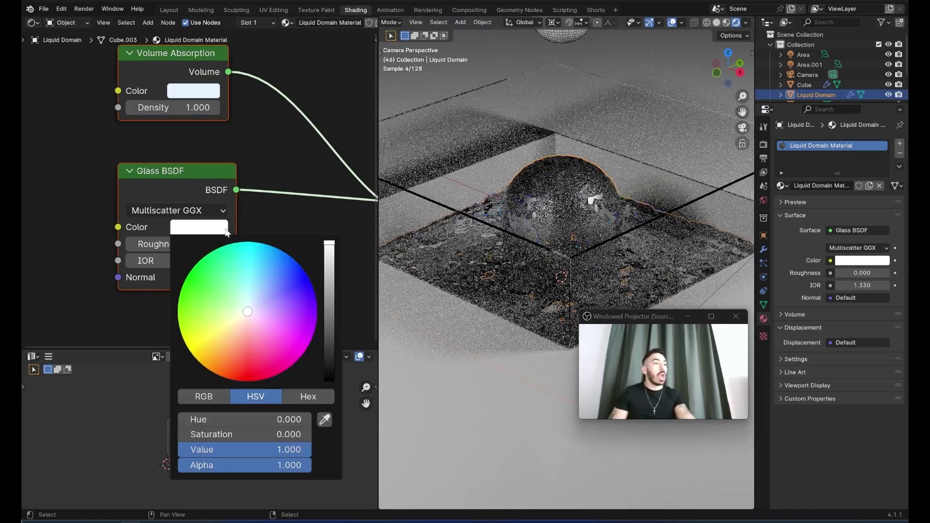
{"action": "left_click_drag", "start_coordinate": [247, 344], "coordinate": [250, 377]}
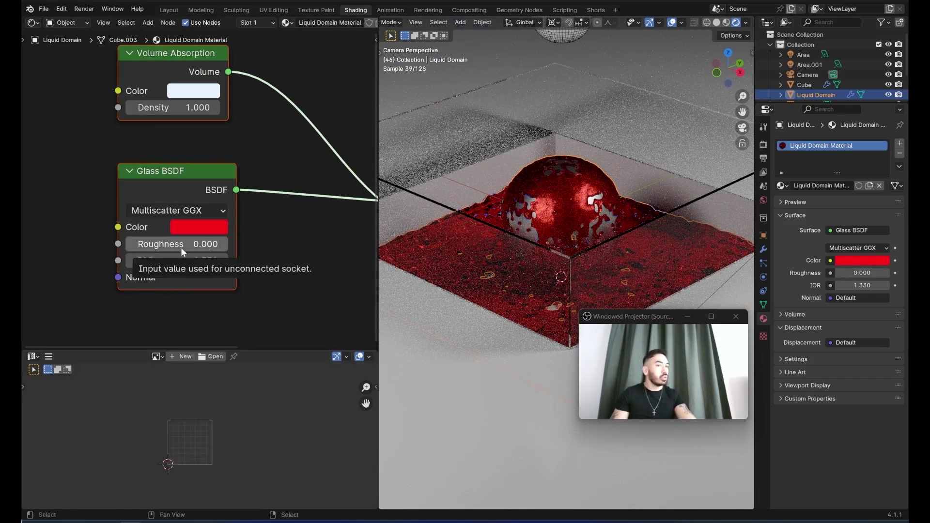
Select the teardrop sphere and exclude it from renders.
{"action": "scroll", "coordinate": [451, 198], "scroll_direction": "down", "scroll_amount": 4}
{"action": "left_click", "coordinate": [566, 148]}
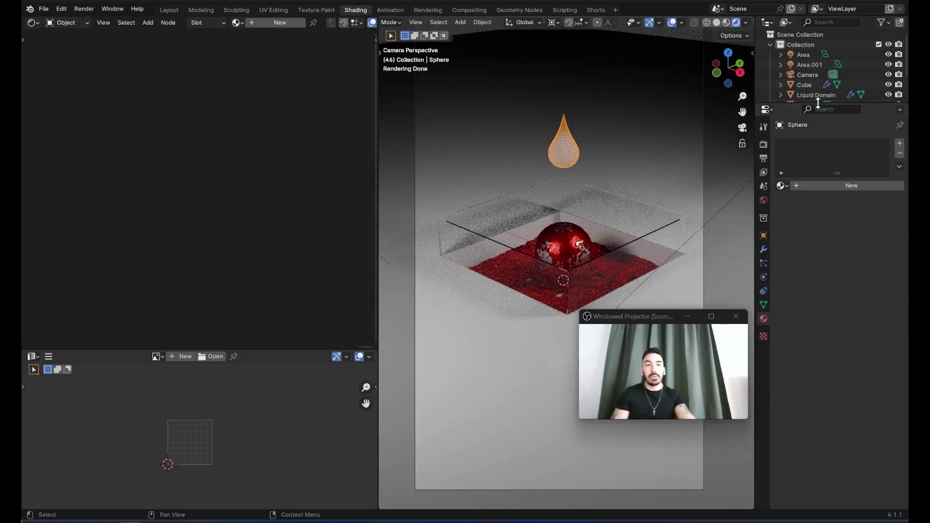
{"action": "left_click_drag", "start_coordinate": [818, 102], "coordinate": [823, 255]}
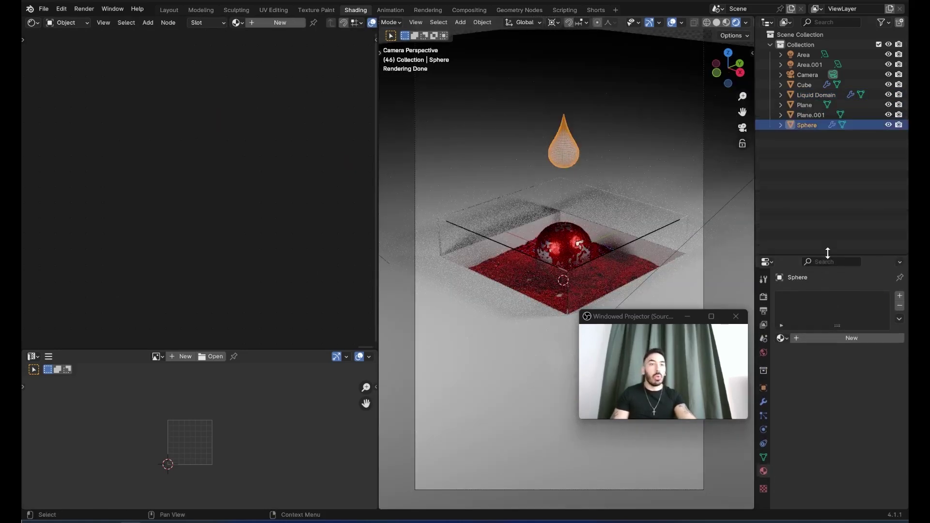
{"action": "left_click", "coordinate": [900, 125]}
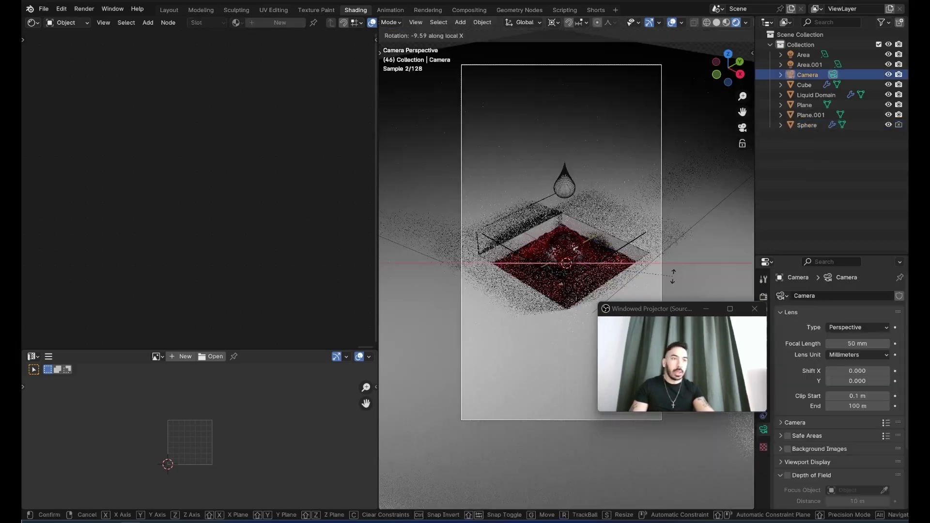
Tilt the camera about -10° around its local X axis to recenter the pit in the frame.
{"action": "left_click", "coordinate": [673, 276]}
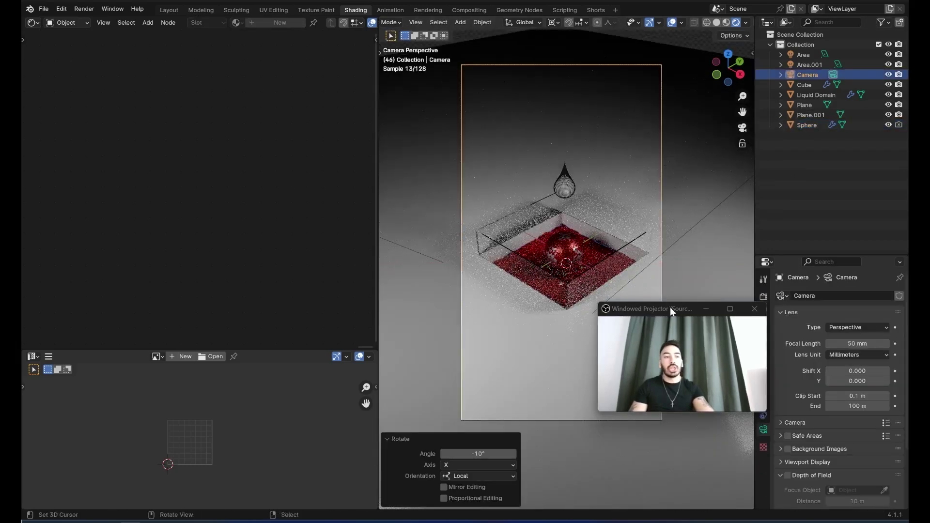
{"action": "left_click_drag", "start_coordinate": [670, 307], "coordinate": [629, 379]}
{"action": "scroll", "coordinate": [595, 275], "scroll_direction": "up", "scroll_amount": 2}
{"action": "scroll", "coordinate": [560, 207], "scroll_direction": "down", "scroll_amount": 3}
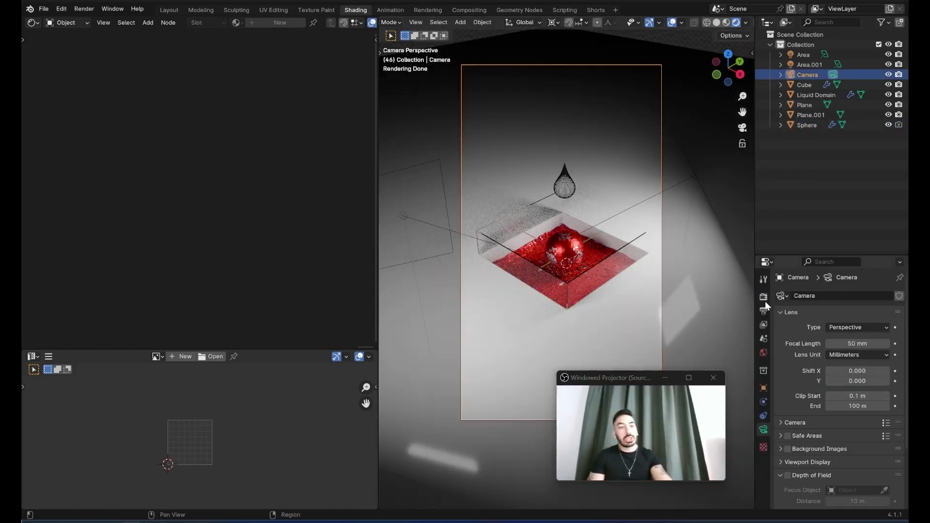
Set the final render's Max Samples to 256.
{"action": "left_click", "coordinate": [764, 296]}
{"action": "scroll", "coordinate": [810, 380], "scroll_direction": "down", "scroll_amount": 2}
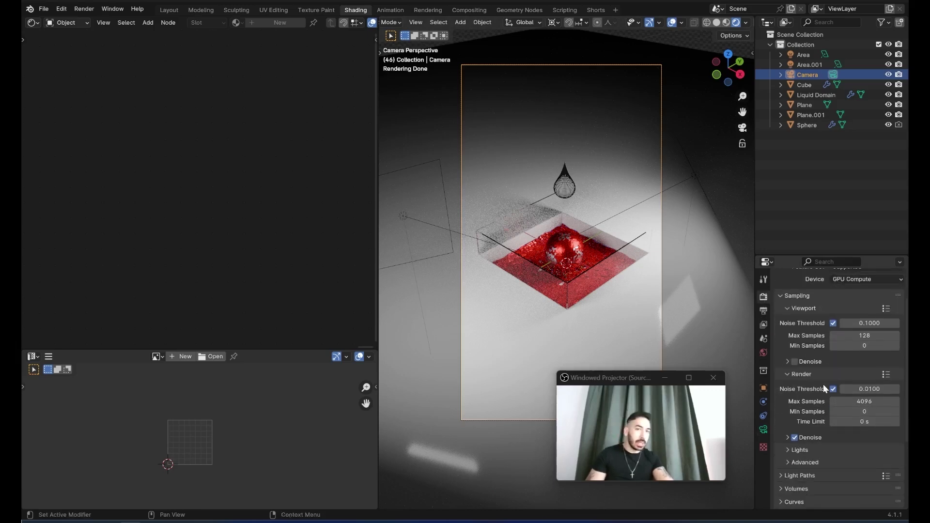
{"action": "left_click", "coordinate": [865, 401]}
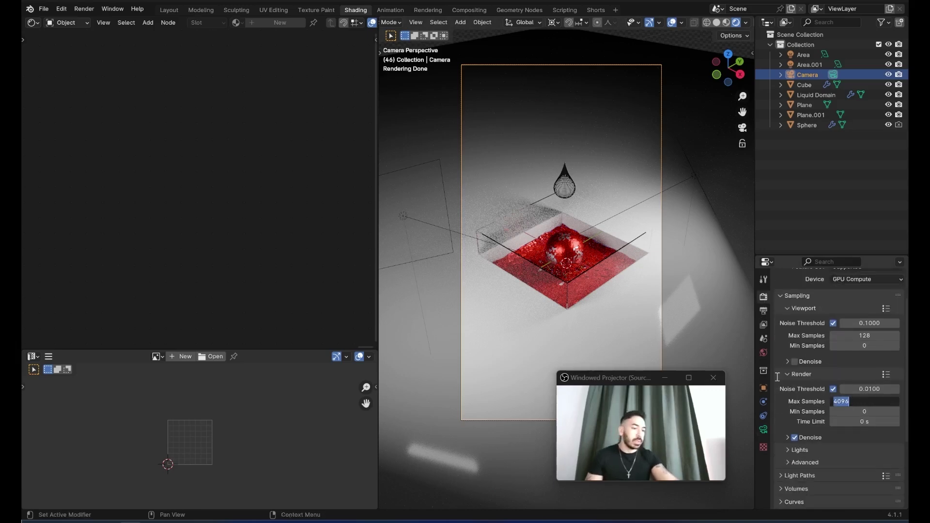
{"action": "type", "text": "128"}
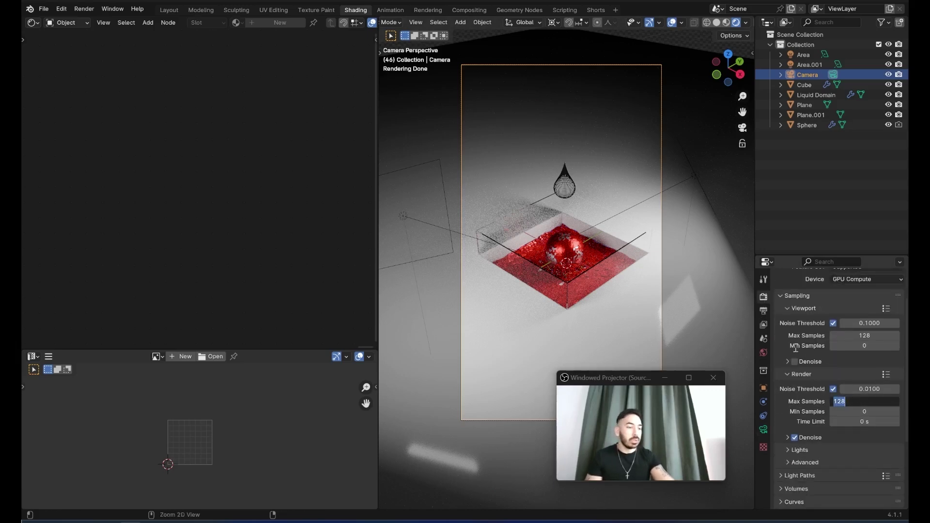
{"action": "type", "text": "256"}
{"action": "key", "text": "Return"}
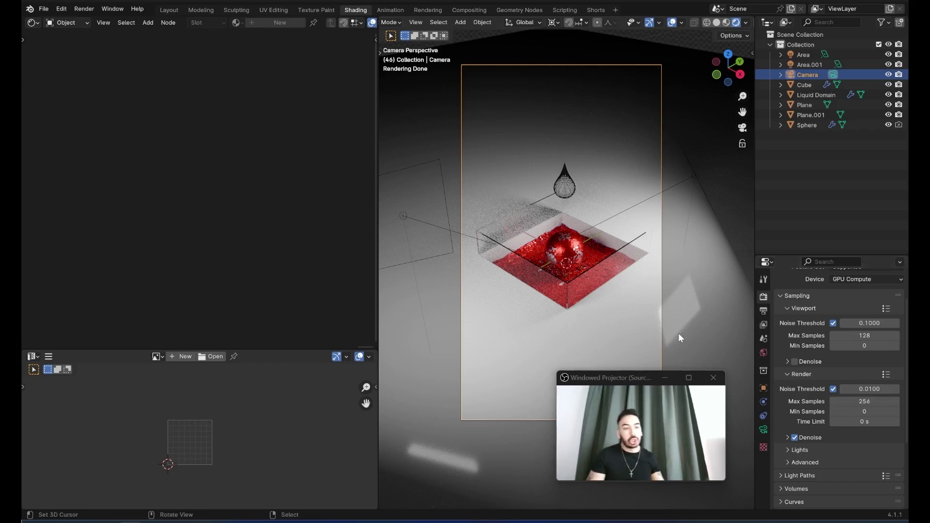
Set the output file format to FFmpeg Video.
{"action": "left_click", "coordinate": [764, 311]}
{"action": "scroll", "coordinate": [838, 327], "scroll_direction": "down", "scroll_amount": 3}
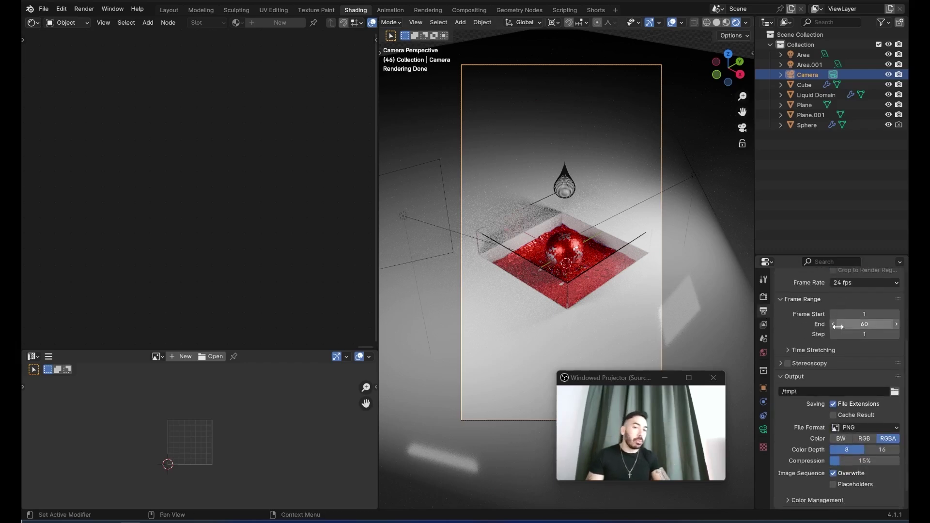
{"action": "left_click", "coordinate": [849, 430]}
{"action": "left_click", "coordinate": [856, 375]}
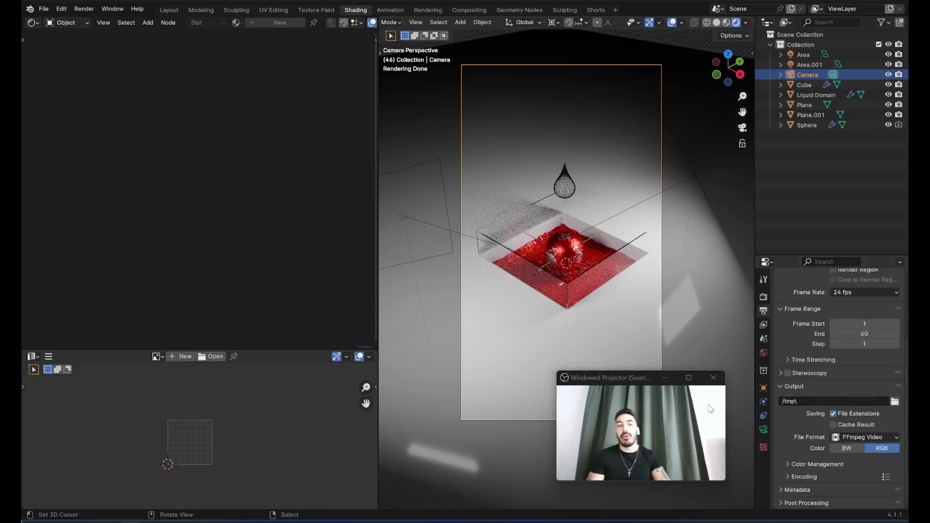
{"action": "left_click_drag", "start_coordinate": [640, 380], "coordinate": [581, 400]}
Set the video encoding container to MPEG-4 and the output quality to Perceptually Lossless.
{"action": "left_click", "coordinate": [800, 477]}
{"action": "scroll", "coordinate": [842, 455], "scroll_direction": "down", "scroll_amount": 2}
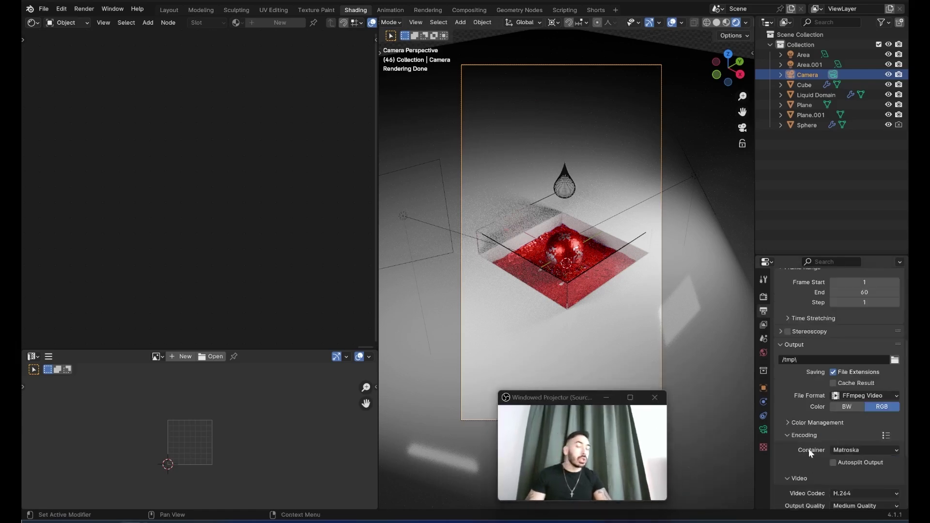
{"action": "left_click", "coordinate": [847, 450]}
{"action": "left_click", "coordinate": [848, 359]}
{"action": "scroll", "coordinate": [830, 361], "scroll_direction": "down", "scroll_amount": 4}
{"action": "left_click", "coordinate": [854, 422]}
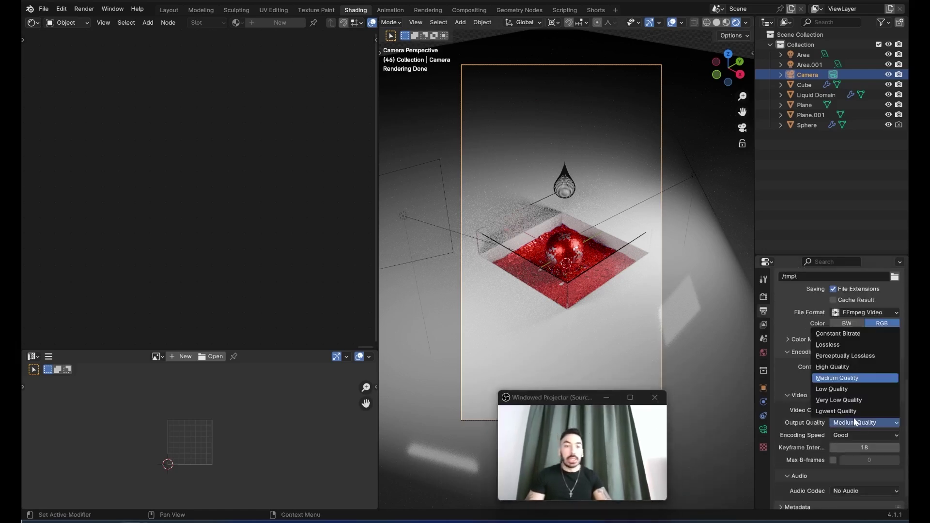
{"action": "left_click", "coordinate": [845, 357]}
Check the output folder and encoding settings and bring up the render commands.
{"action": "scroll", "coordinate": [809, 403], "scroll_direction": "up", "scroll_amount": 3}
{"action": "scroll", "coordinate": [806, 411], "scroll_direction": "up", "scroll_amount": 2}
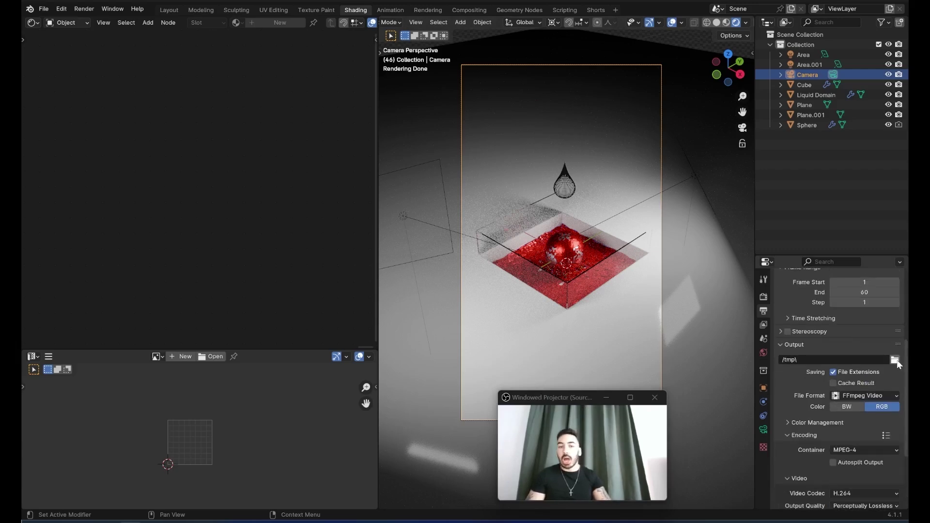
{"action": "scroll", "coordinate": [885, 365], "scroll_direction": "down", "scroll_amount": 1}
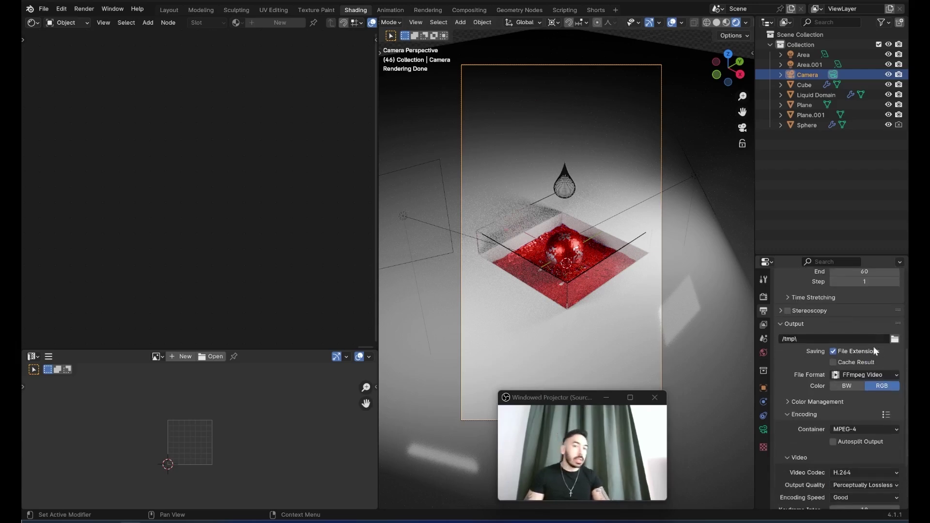
{"action": "left_click", "coordinate": [84, 9]}
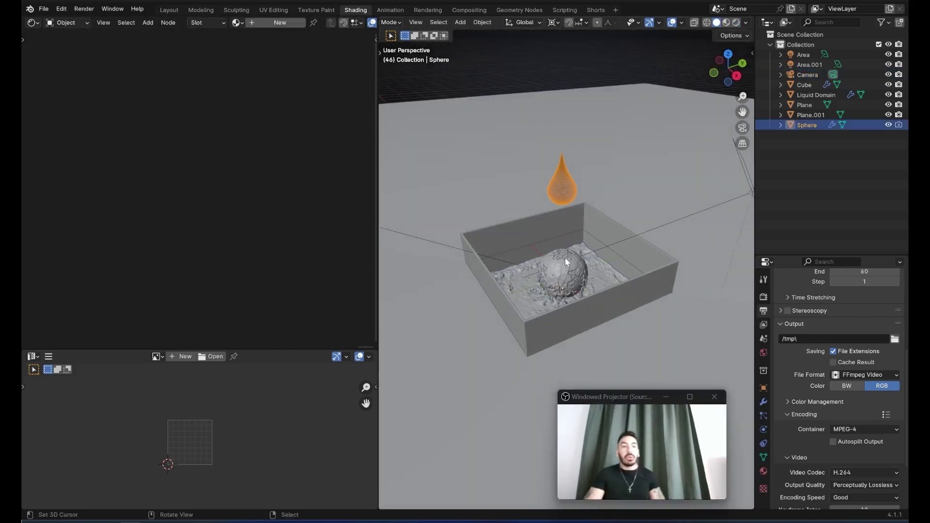
Select the liquid domain and examine the fluid surface around the ball in solid shading and in the rendered camera view.
{"action": "scroll", "coordinate": [569, 243], "scroll_direction": "up", "scroll_amount": 4}
{"action": "left_click", "coordinate": [553, 251]}
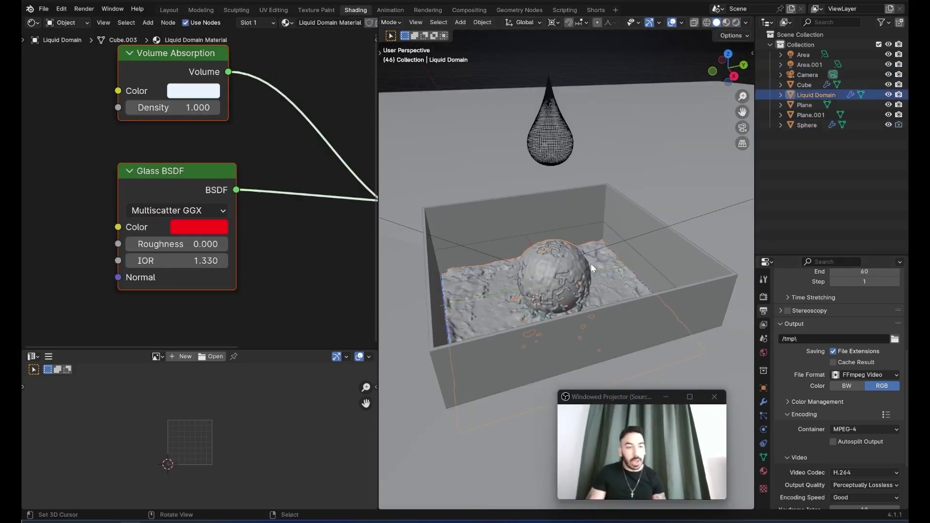
{"action": "middle_click_drag", "start_coordinate": [591, 263], "coordinate": [580, 265]}
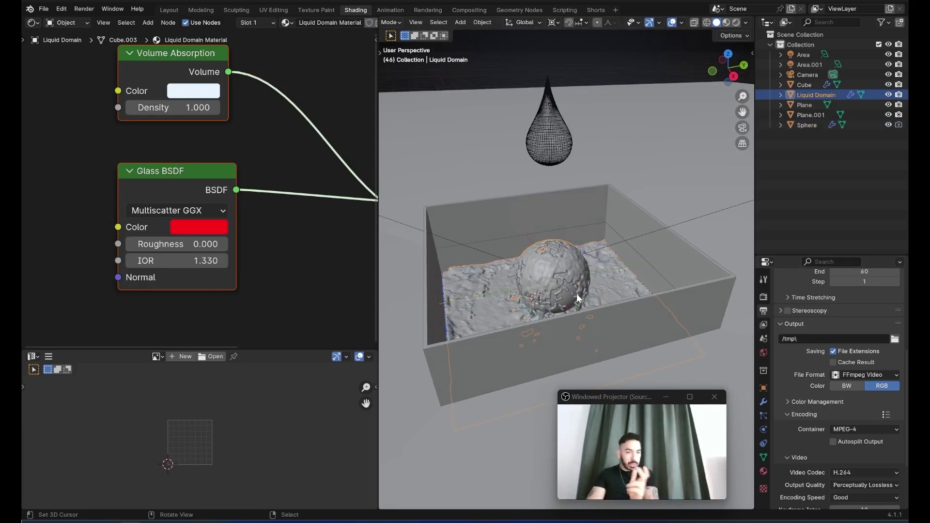
{"action": "middle_click_drag", "start_coordinate": [582, 291], "coordinate": [543, 304]}
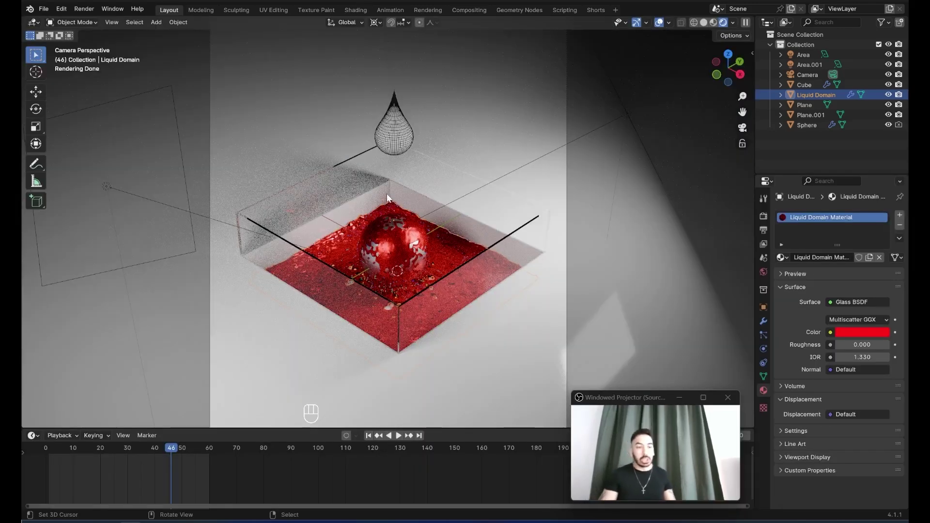
{"action": "left_click_drag", "start_coordinate": [631, 390], "coordinate": [640, 311]}
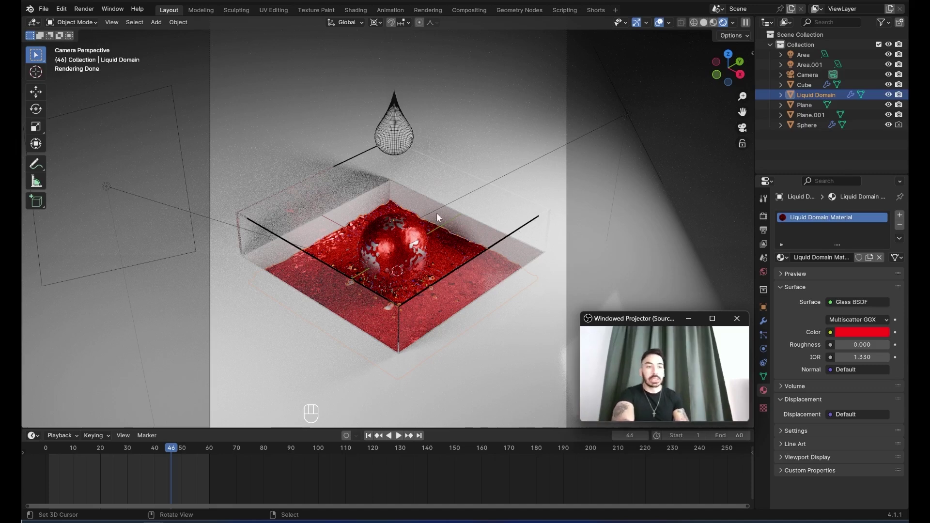
{"action": "scroll", "coordinate": [472, 356], "scroll_direction": "down", "scroll_amount": 2}
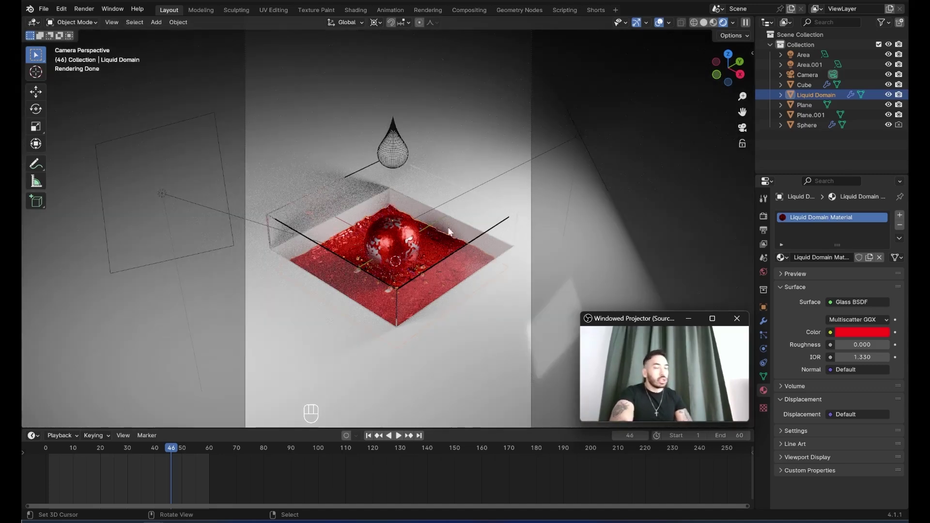